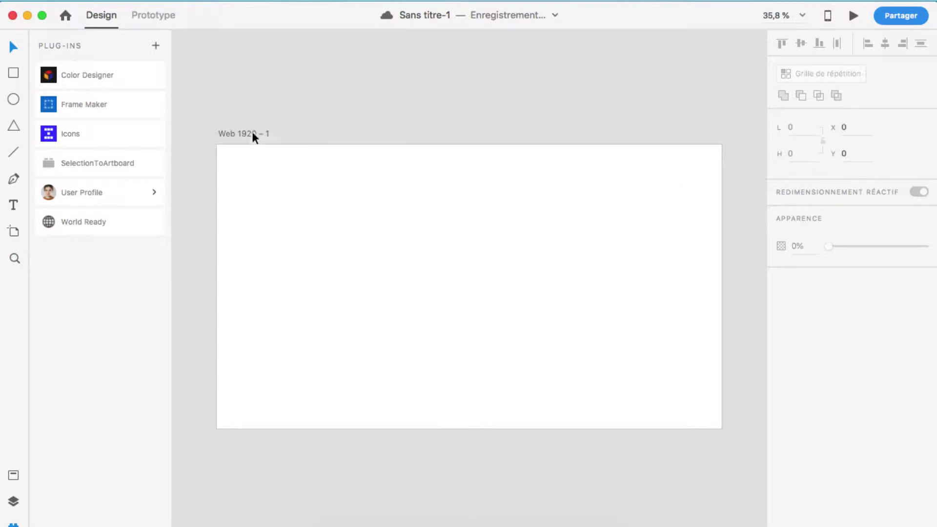
Rename the Web 1920 artboard as tuto and show the document's layer list.
{"action": "left_click", "coordinate": [252, 132]}
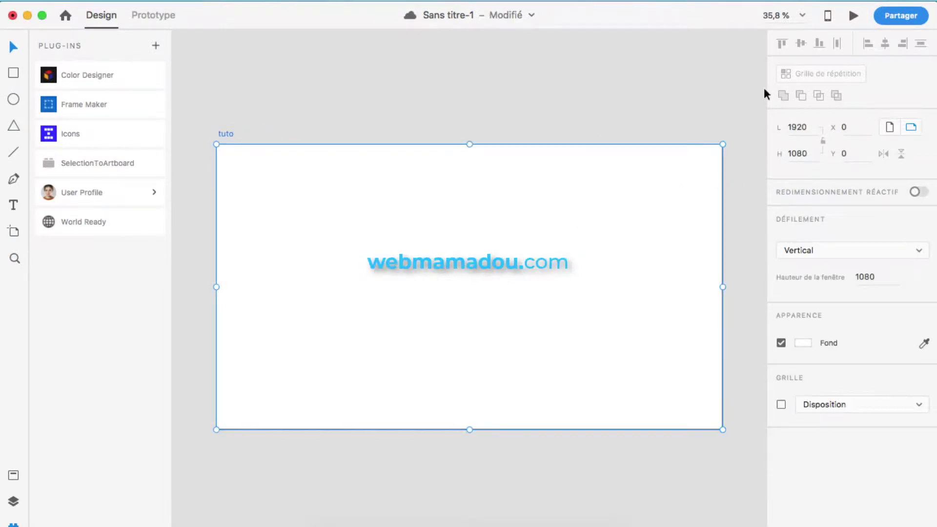
{"action": "left_click", "coordinate": [13, 475]}
{"action": "left_click", "coordinate": [13, 501]}
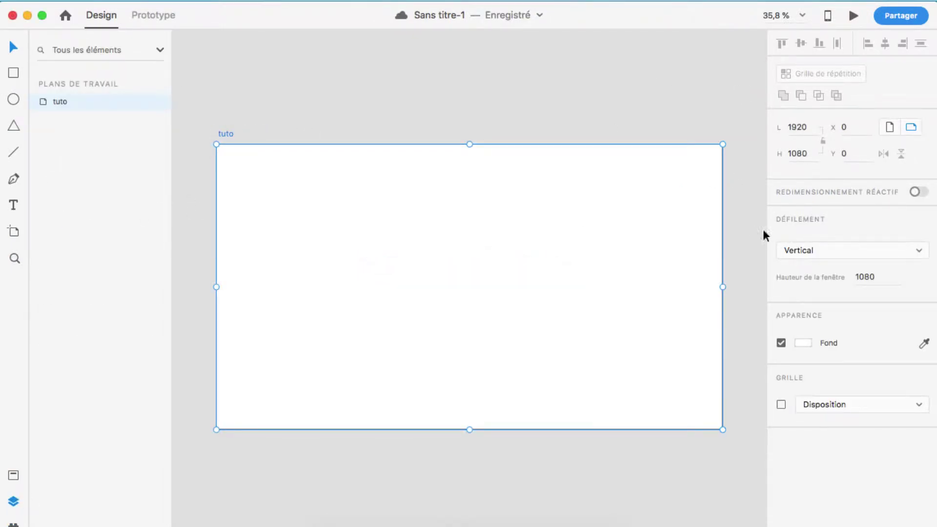
{"action": "scroll", "coordinate": [760, 231], "scroll_direction": "right", "scroll_amount": 1}
{"action": "right_click", "coordinate": [148, 102]}
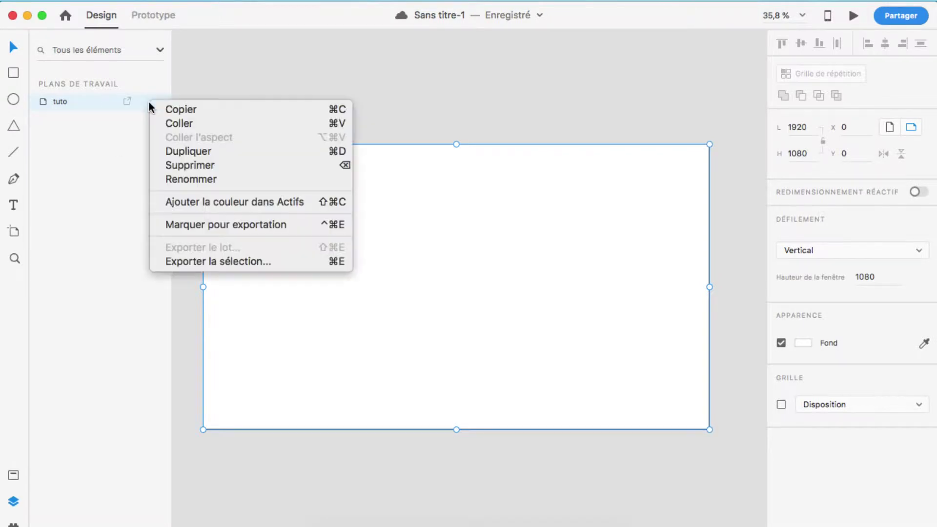
{"action": "left_click", "coordinate": [492, 226]}
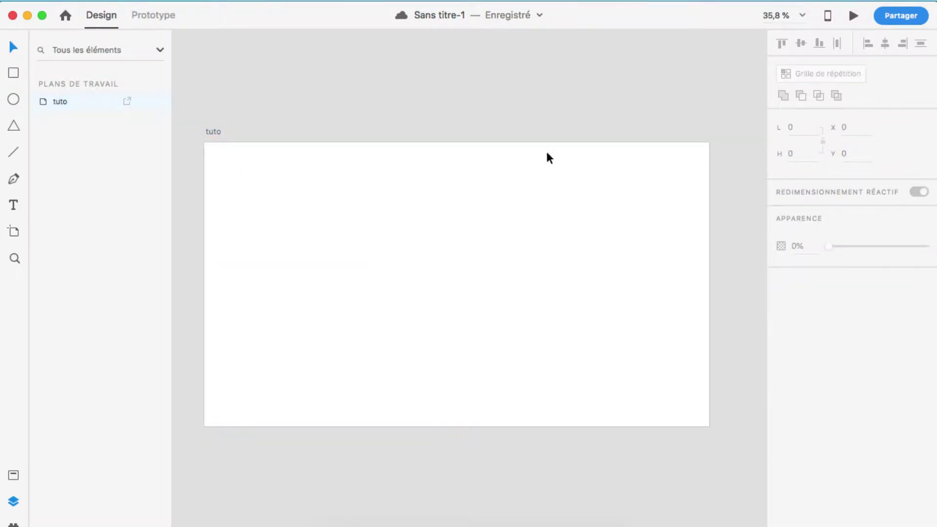
Draw a rectangle 1920 wide and 80 high along the artboard's upper edge and remove its border.
{"action": "left_click", "coordinate": [13, 73]}
{"action": "mouse_move", "coordinate": [205, 142]}
{"action": "left_mouse_down"}
{"action": "mouse_move", "coordinate": [707, 180]}
{"action": "mouse_move", "coordinate": [709, 163]}
{"action": "left_mouse_up"}
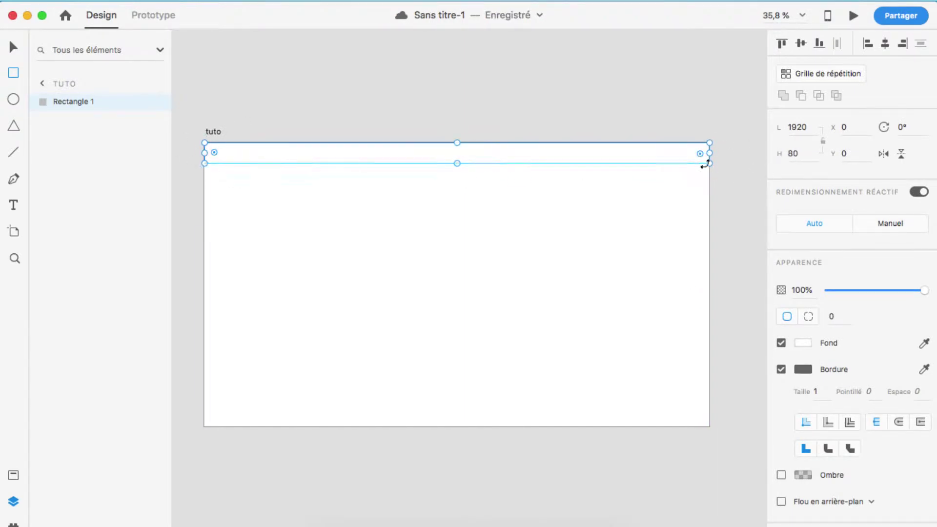
{"action": "left_click", "coordinate": [781, 369]}
Give the header rectangle a black shadow at 6% opacity and lock its layer.
{"action": "left_click", "coordinate": [781, 395]}
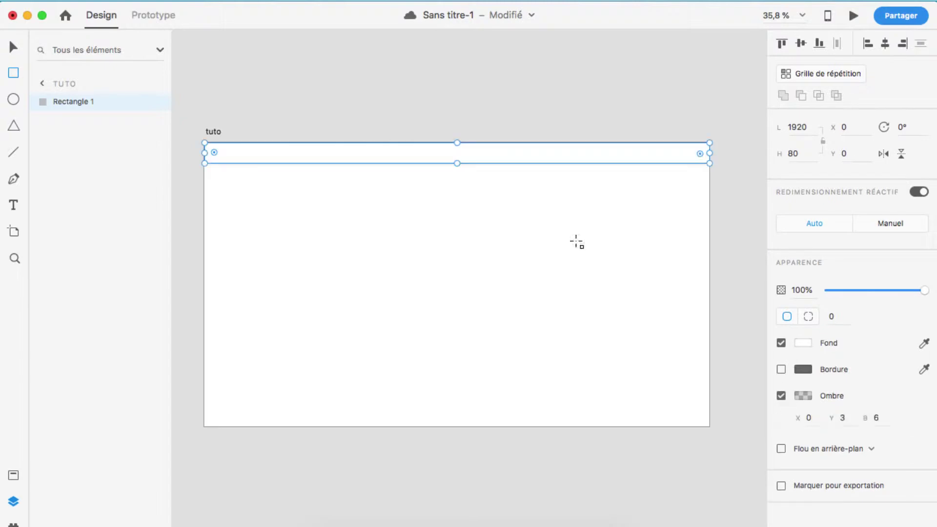
{"action": "left_click", "coordinate": [803, 395]}
{"action": "double_click", "coordinate": [741, 445]}
{"action": "left_click_drag", "start_coordinate": [772, 410], "coordinate": [772, 423]}
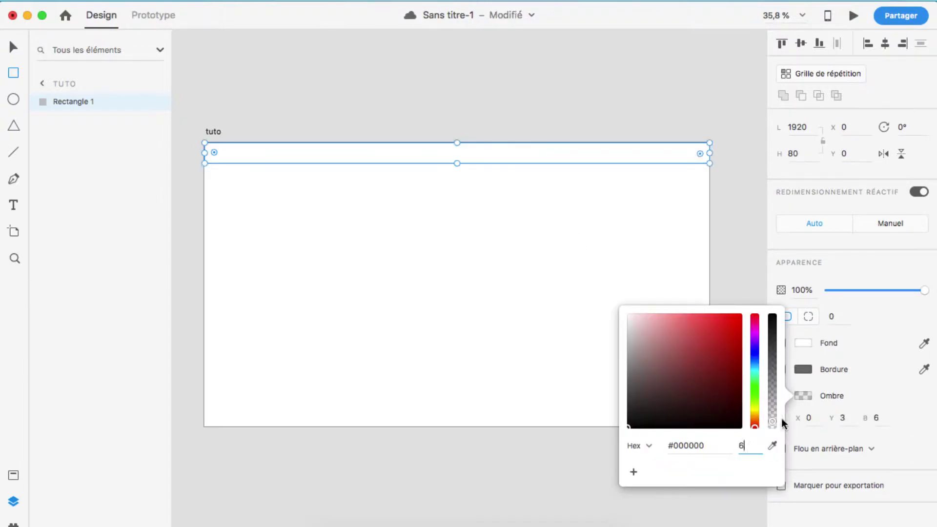
{"action": "left_click", "coordinate": [833, 394]}
{"action": "scroll", "coordinate": [558, 268], "scroll_direction": "down", "scroll_amount": 5}
{"action": "scroll", "coordinate": [559, 269], "scroll_direction": "up", "scroll_amount": 3}
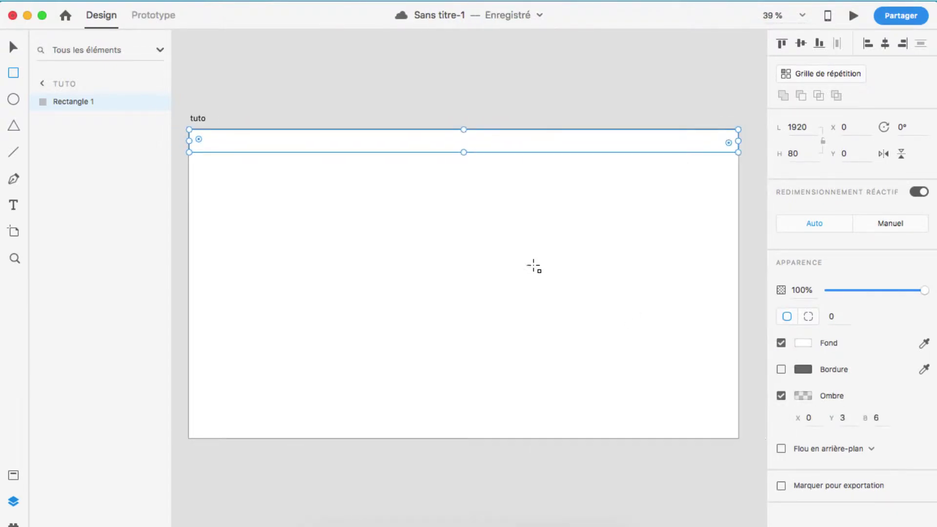
{"action": "left_click", "coordinate": [142, 101]}
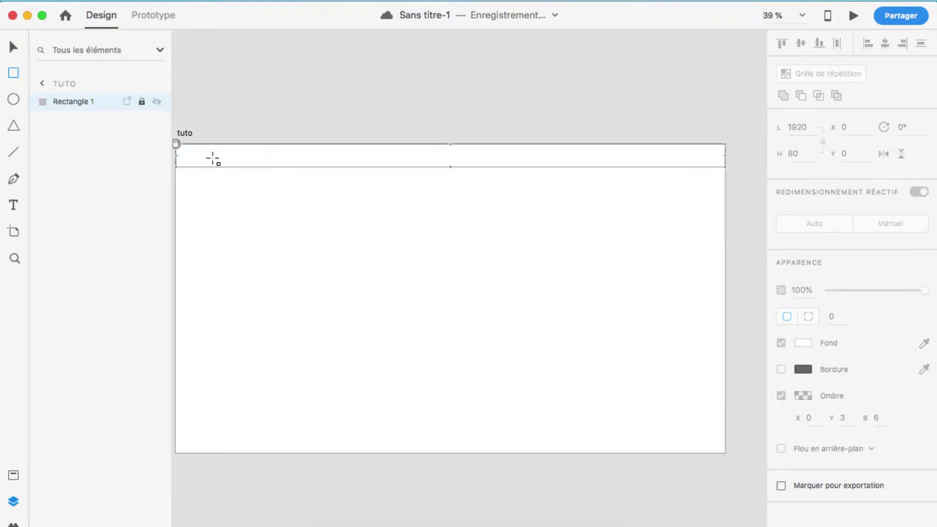
Add the text "LOGO." near the start of the header and fill it with orange.
{"action": "scroll", "coordinate": [207, 156], "scroll_direction": "up", "scroll_amount": 2}
{"action": "left_click", "coordinate": [232, 161]}
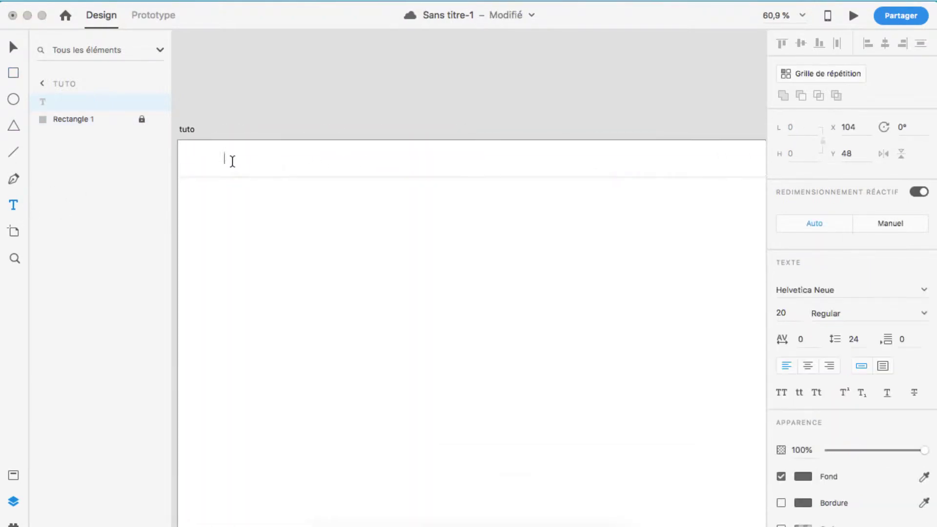
{"action": "scroll", "coordinate": [853, 267], "scroll_direction": "down", "scroll_amount": 1}
{"action": "left_click", "coordinate": [803, 466]}
{"action": "left_click", "coordinate": [756, 467]}
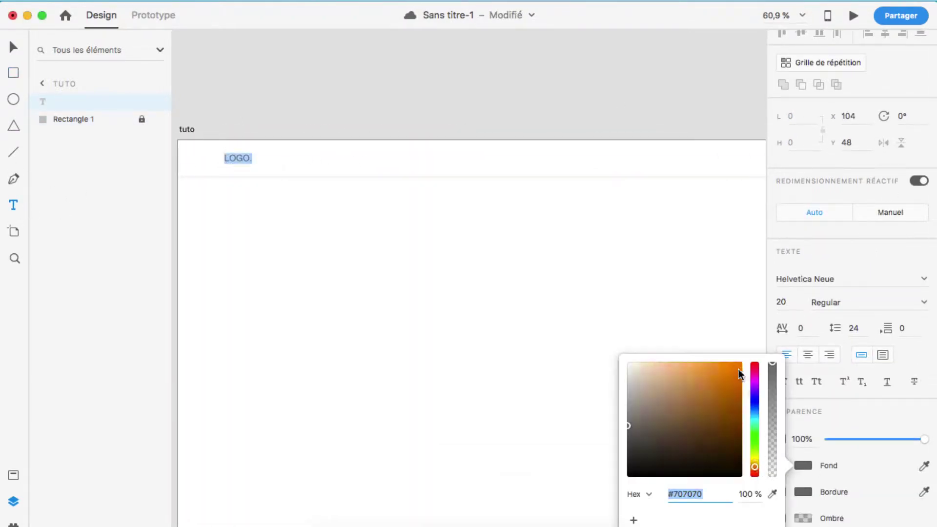
{"action": "left_click", "coordinate": [742, 366]}
{"action": "left_click", "coordinate": [755, 469]}
{"action": "left_click", "coordinate": [854, 511]}
Try the Poppins font in Medium weight on the LOGO. text.
{"action": "scroll", "coordinate": [844, 439], "scroll_direction": "up", "scroll_amount": 1}
{"action": "left_click", "coordinate": [851, 291]}
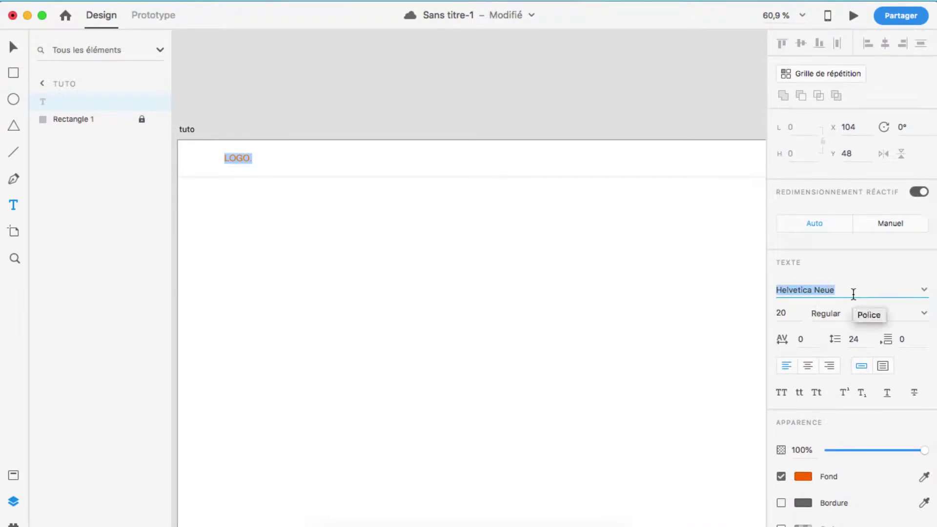
{"action": "type", "text": "Mon"}
{"action": "left_click", "coordinate": [834, 316]}
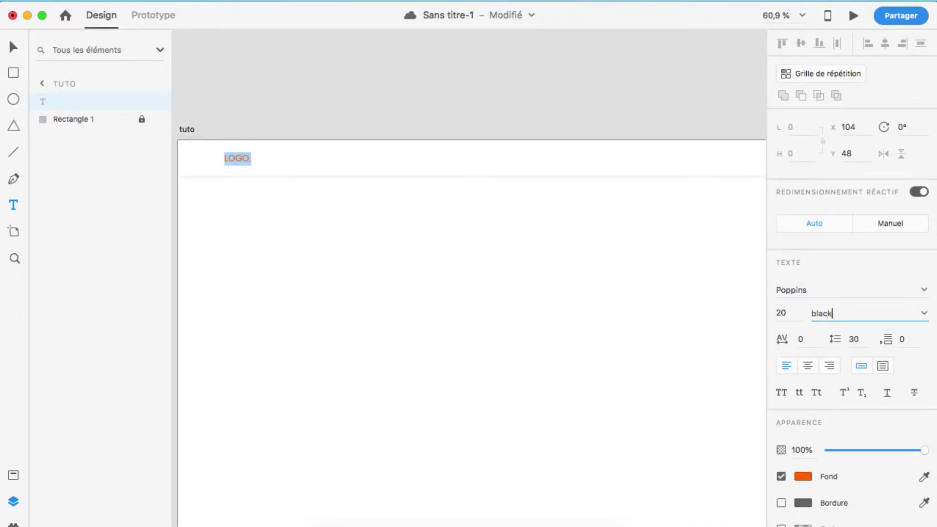
{"action": "left_click", "coordinate": [924, 318]}
{"action": "left_click", "coordinate": [849, 339]}
{"action": "scroll", "coordinate": [922, 314], "scroll_direction": "down", "scroll_amount": 1}
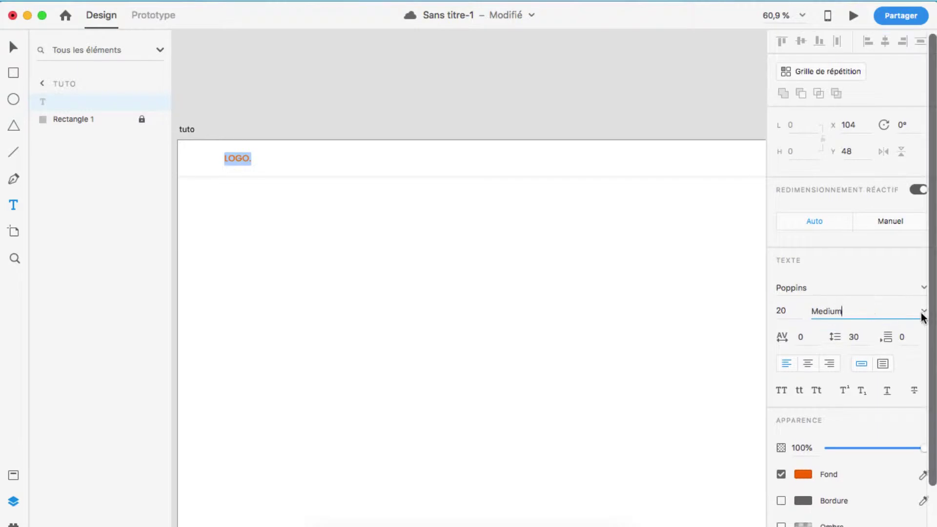
Set the LOGO. text in Montserrat Black at size 25.
{"action": "left_click", "coordinate": [895, 286]}
{"action": "left_click", "coordinate": [924, 292]}
{"action": "scroll", "coordinate": [828, 466], "scroll_direction": "down", "scroll_amount": 15}
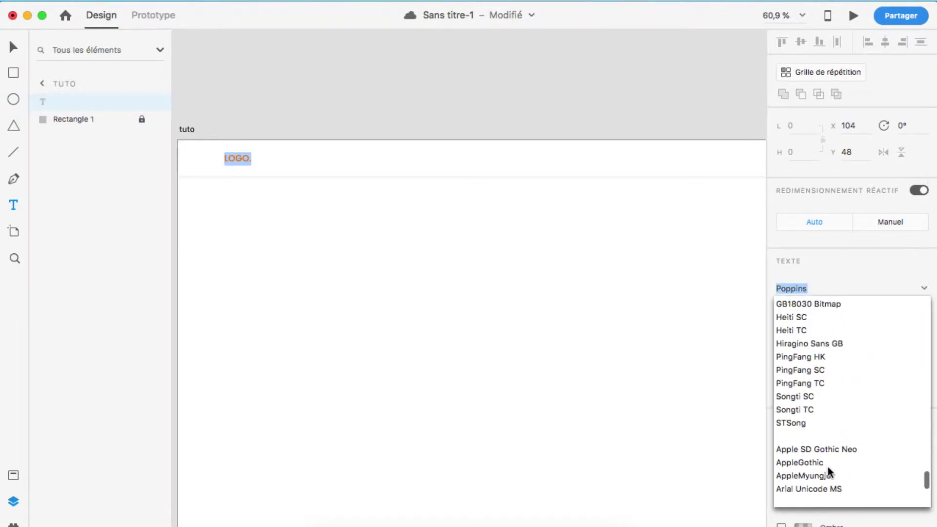
{"action": "left_click", "coordinate": [797, 344]}
{"action": "left_click", "coordinate": [922, 311]}
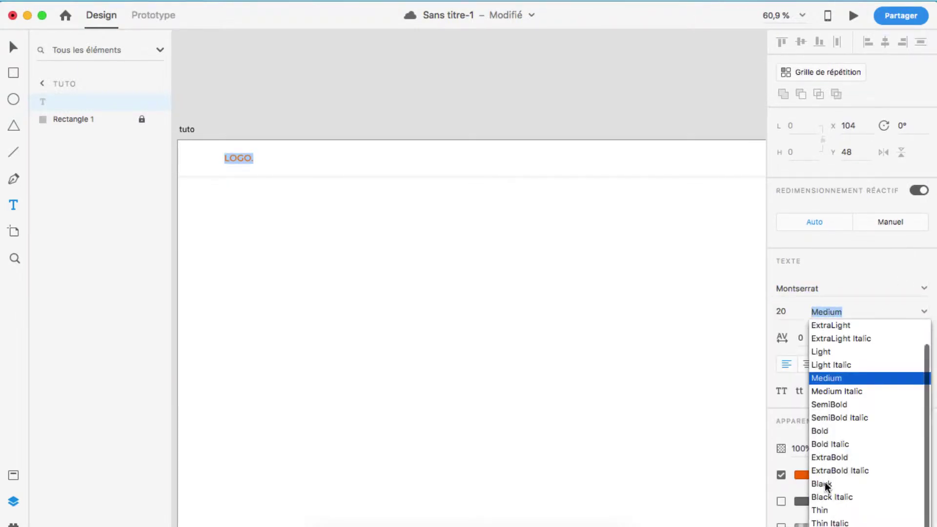
{"action": "left_click", "coordinate": [827, 483]}
{"action": "left_click", "coordinate": [788, 315]}
{"action": "key", "text": "Escape"}
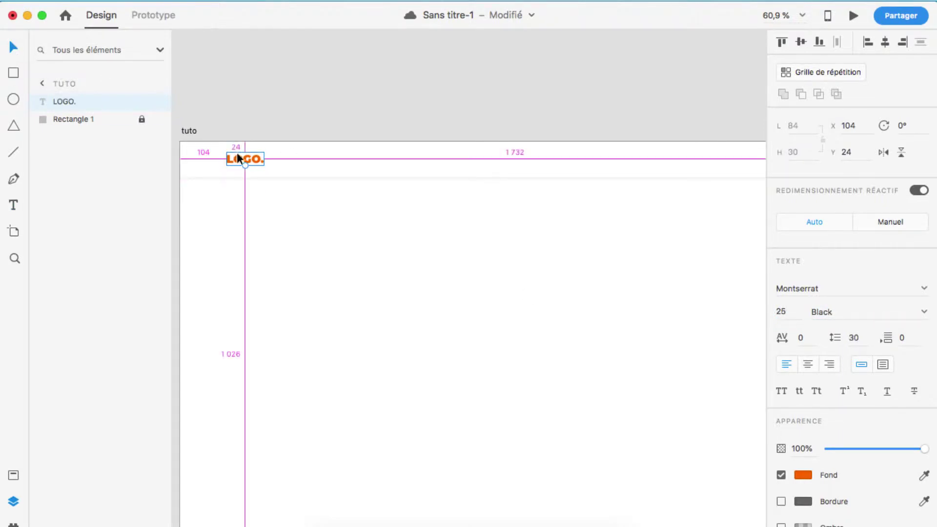
Shift the LOGO. text further inward within the header and show the artboard's layout grid.
{"action": "scroll", "coordinate": [251, 180], "scroll_direction": "up", "scroll_amount": 2}
{"action": "left_click_drag", "start_coordinate": [254, 182], "coordinate": [283, 179]}
{"action": "right_click", "coordinate": [426, 292]}
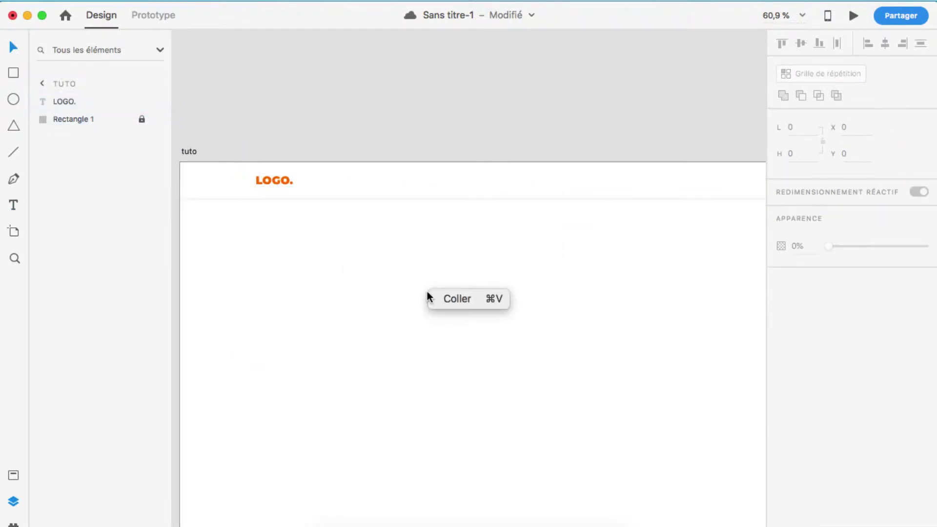
{"action": "left_click", "coordinate": [274, 0]}
{"action": "left_click", "coordinate": [430, 221]}
Align the LOGO. text with the start of the first grid column at X 140 and set its size to 35.
{"action": "left_click", "coordinate": [259, 180]}
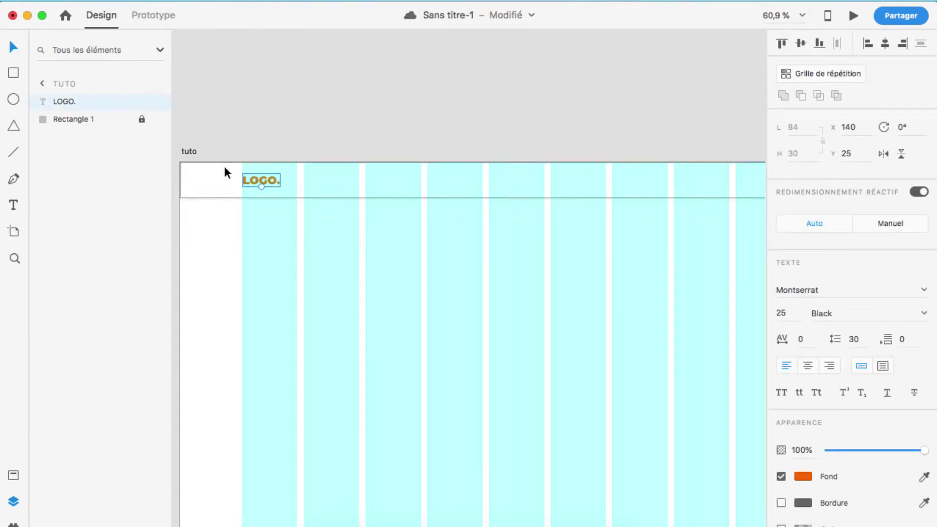
{"action": "key", "text": "Return"}
{"action": "left_click", "coordinate": [589, 223]}
{"action": "scroll", "coordinate": [589, 223], "scroll_direction": "right", "scroll_amount": 8}
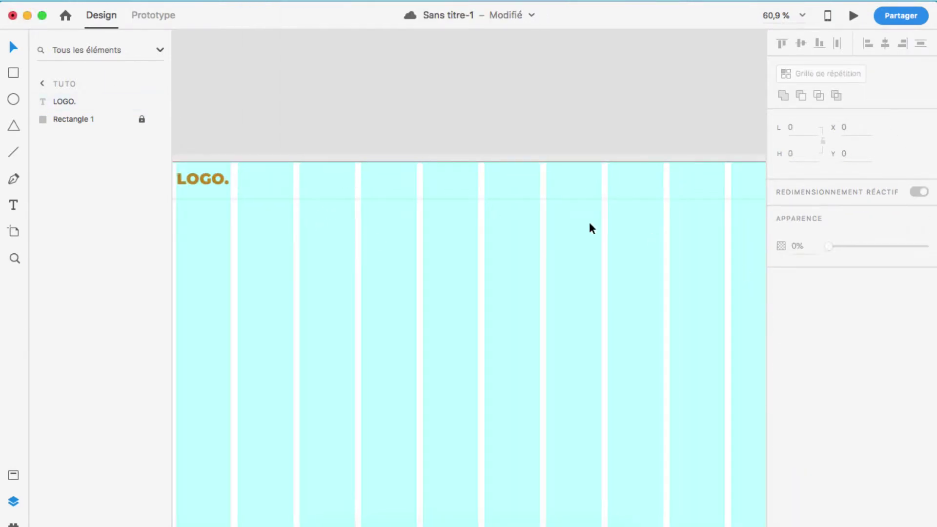
Add the menu text "Accueil" in the header, level with the logo.
{"action": "scroll", "coordinate": [586, 224], "scroll_direction": "left", "scroll_amount": 4}
{"action": "key", "text": "t"}
{"action": "scroll", "coordinate": [490, 177], "scroll_direction": "left", "scroll_amount": 5}
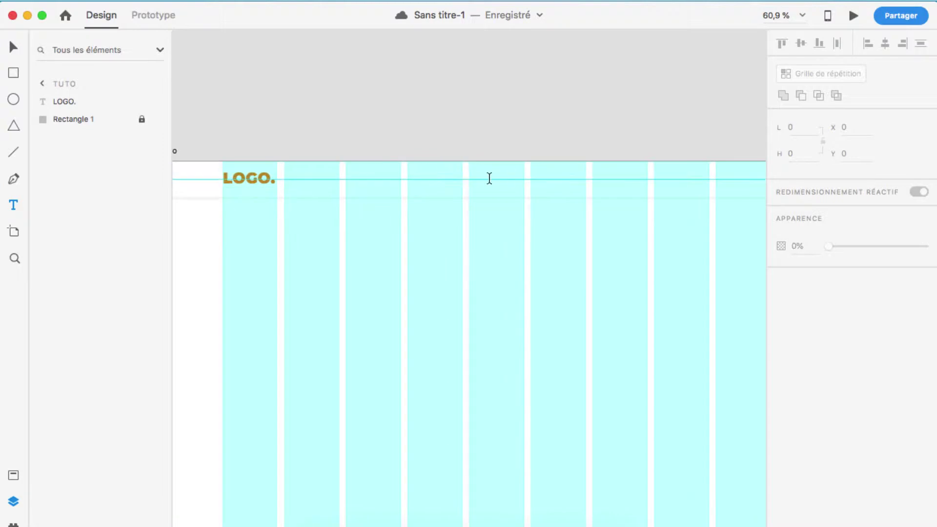
{"action": "left_click", "coordinate": [516, 175]}
{"action": "type", "text": "Accueil"}
Set the Accueil text to Regular weight and size 25.
{"action": "double_click", "coordinate": [547, 174]}
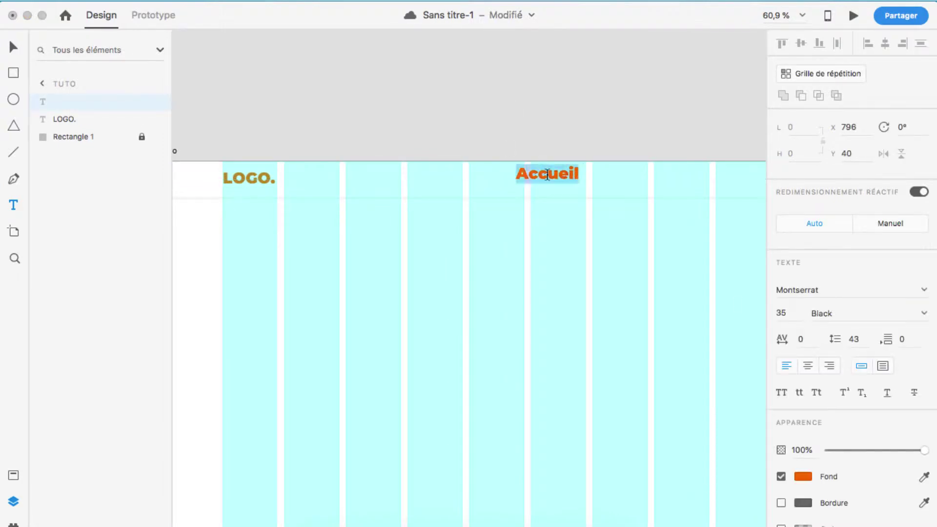
{"action": "left_click", "coordinate": [924, 314]}
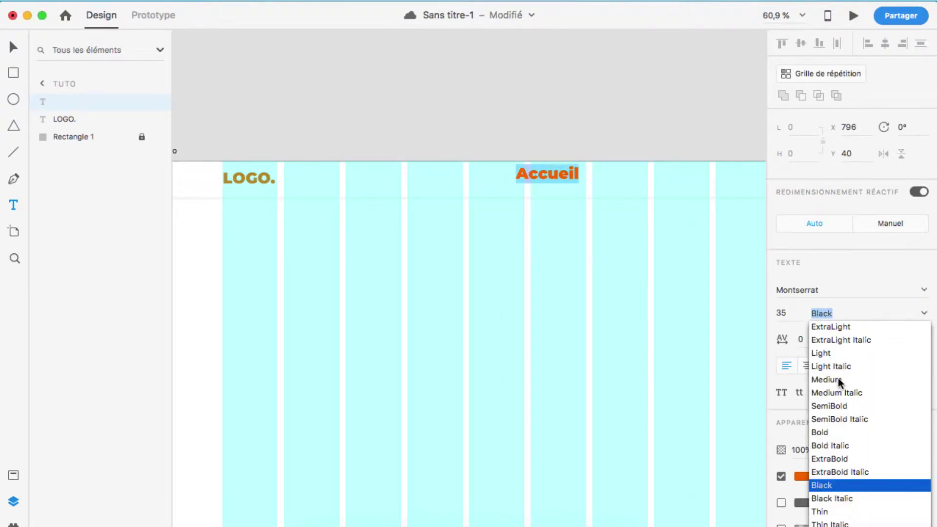
{"action": "scroll", "coordinate": [838, 376], "scroll_direction": "up", "scroll_amount": 2}
{"action": "left_click", "coordinate": [833, 328]}
{"action": "left_click", "coordinate": [784, 314]}
{"action": "type", "text": "25"}
{"action": "key", "text": "Return"}
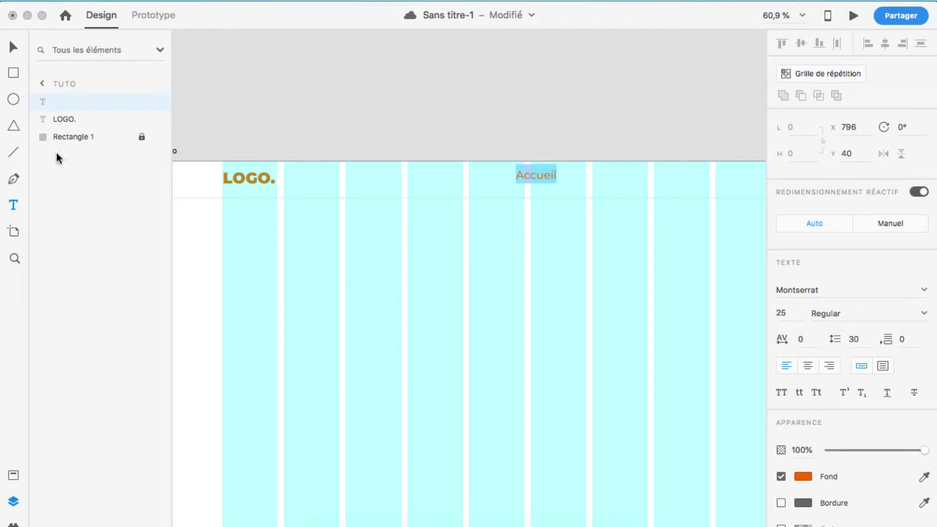
Change the Accueil text's fill to grey and move it to X 814, Y 15 in the header.
{"action": "left_click", "coordinate": [803, 477]}
{"action": "left_click_drag", "start_coordinate": [626, 383], "coordinate": [621, 420]}
{"action": "left_click", "coordinate": [800, 385]}
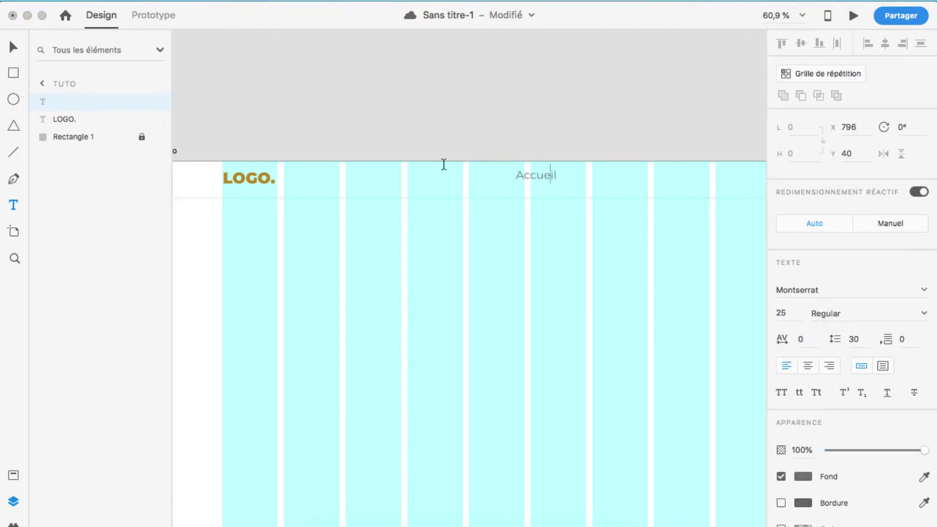
{"action": "key", "text": "Escape"}
{"action": "left_click_drag", "start_coordinate": [542, 176], "coordinate": [548, 180]}
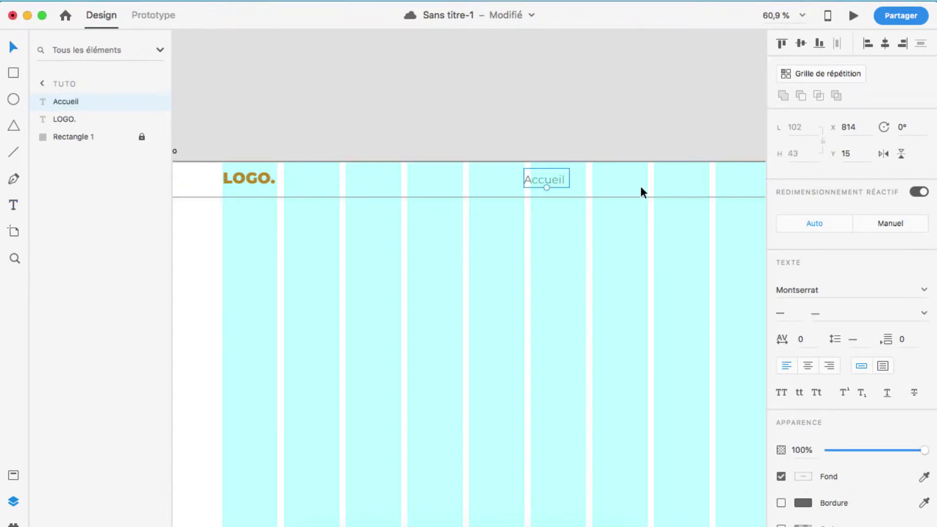
Append "A Propos" to the Accueil text, separated by a wide gap of spaces.
{"action": "double_click", "coordinate": [558, 182]}
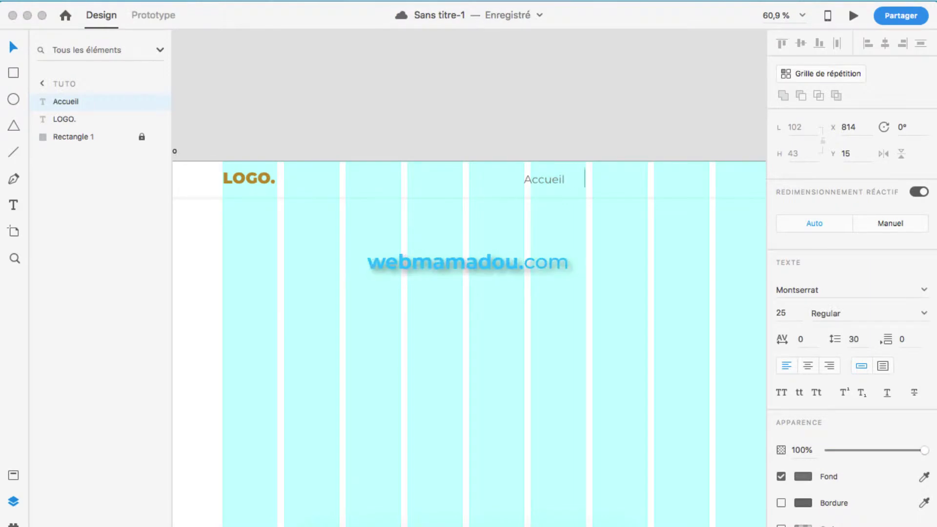
{"action": "type", "text": "A Propos"}
{"action": "key", "text": "Escape"}
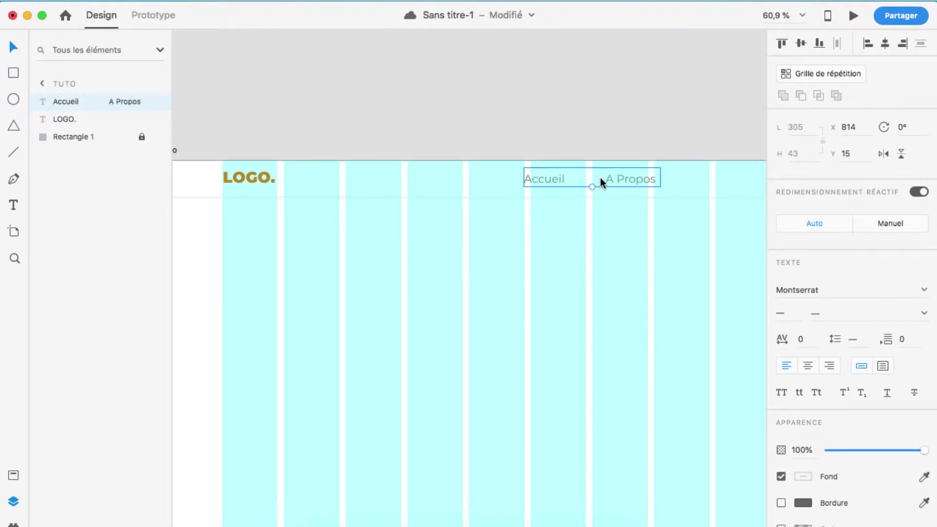
Extend the menu text with "Services" and "Contact", reusing the gap between Accueil and A Propos as spacing.
{"action": "double_click", "coordinate": [602, 178]}
{"action": "left_click", "coordinate": [602, 177]}
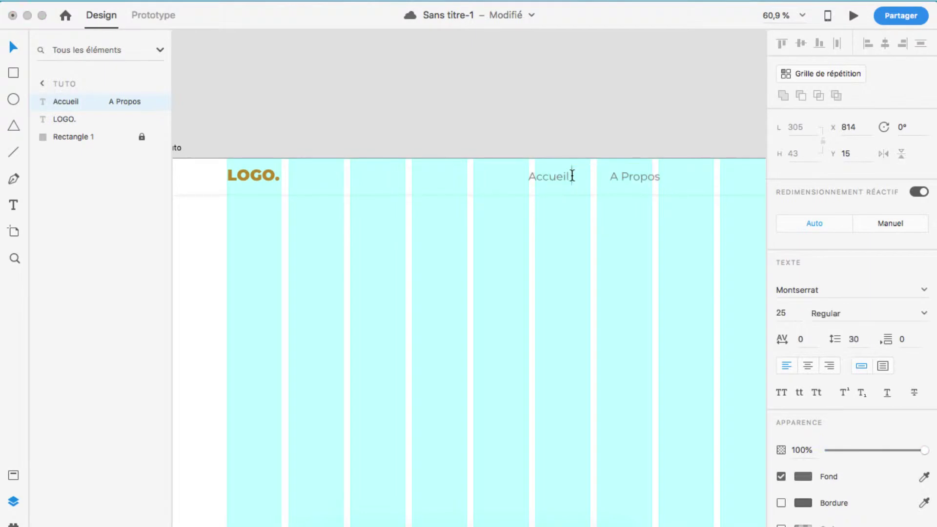
{"action": "key", "text": "Escape"}
{"action": "scroll", "coordinate": [593, 171], "scroll_direction": "up", "scroll_amount": 5}
{"action": "double_click", "coordinate": [629, 151]}
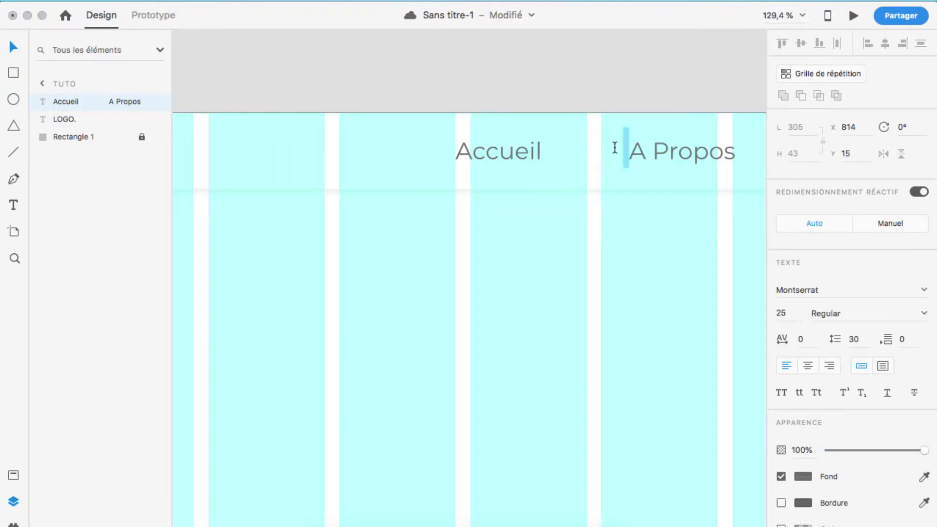
{"action": "left_click_drag", "start_coordinate": [628, 151], "coordinate": [540, 149]}
{"action": "left_click", "coordinate": [738, 158]}
{"action": "scroll", "coordinate": [732, 162], "scroll_direction": "down", "scroll_amount": 5}
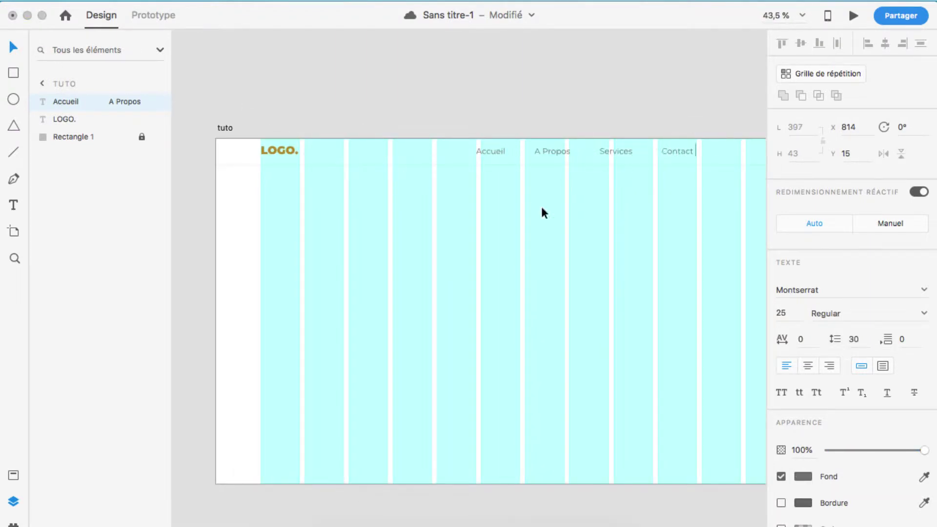
{"action": "scroll", "coordinate": [518, 197], "scroll_direction": "right", "scroll_amount": 3}
{"action": "key", "text": "Escape"}
Move the menu text to X 1065, Y 19 in the header and delete the trailing space after Contact.
{"action": "left_click_drag", "start_coordinate": [425, 155], "coordinate": [506, 152]}
{"action": "double_click", "coordinate": [572, 156]}
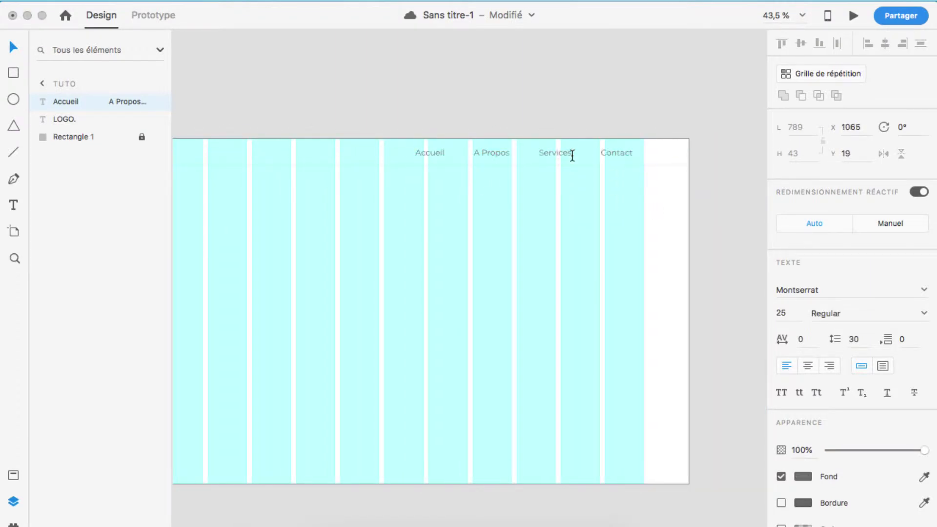
{"action": "double_click", "coordinate": [653, 155]}
{"action": "key", "text": "BackSpace"}
Insert "Commencer" between Accueil and A Propos and align the menu's end with the last grid column.
{"action": "left_click", "coordinate": [374, 122]}
{"action": "left_click_drag", "start_coordinate": [492, 153], "coordinate": [426, 153]}
{"action": "scroll", "coordinate": [464, 221], "scroll_direction": "left", "scroll_amount": 3}
{"action": "left_click", "coordinate": [515, 219]}
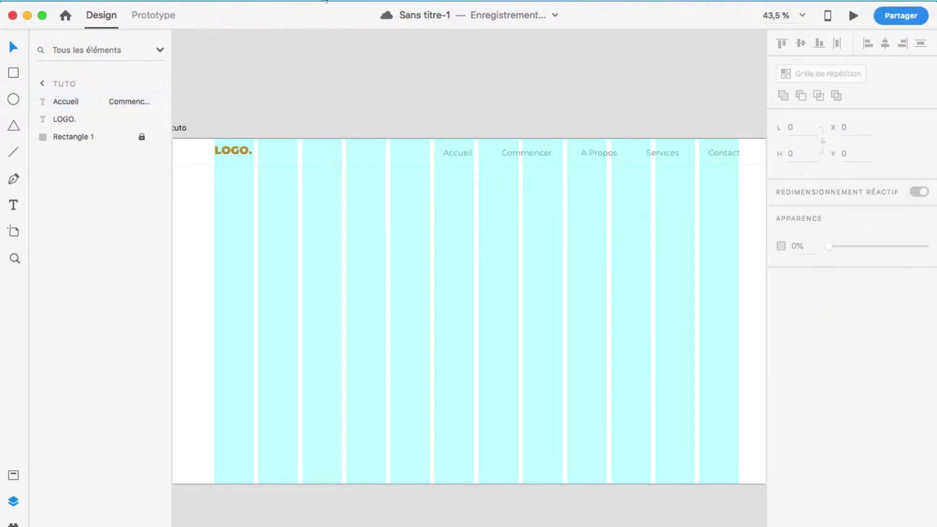
Hide the artboard's layout grid and review the header from the logo to the last menu item.
{"action": "left_click", "coordinate": [283, 0]}
{"action": "left_click", "coordinate": [313, 222]}
{"action": "scroll", "coordinate": [614, 152], "scroll_direction": "right", "scroll_amount": 1}
{"action": "left_click", "coordinate": [614, 151]}
{"action": "left_click", "coordinate": [496, 202]}
{"action": "scroll", "coordinate": [520, 203], "scroll_direction": "left", "scroll_amount": 3}
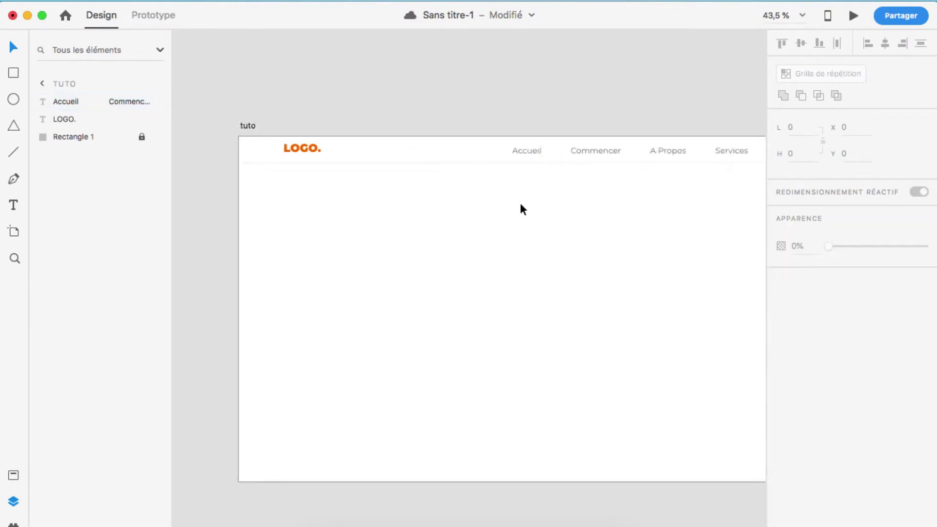
{"action": "scroll", "coordinate": [520, 209], "scroll_direction": "right", "scroll_amount": 4}
{"action": "scroll", "coordinate": [506, 288], "scroll_direction": "right", "scroll_amount": 2}
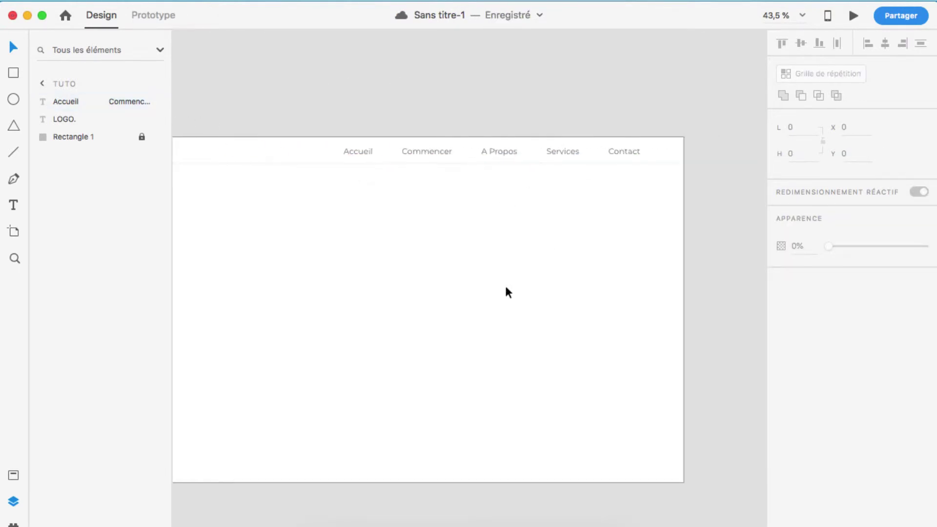
Start importing a file and browse through the SITE 2019 folder to the J-SECTION A PROPOS folder.
{"action": "left_click", "coordinate": [76, 0]}
{"action": "left_click", "coordinate": [368, 199]}
{"action": "key", "text": "shift+super+i"}
{"action": "left_click", "coordinate": [470, 46]}
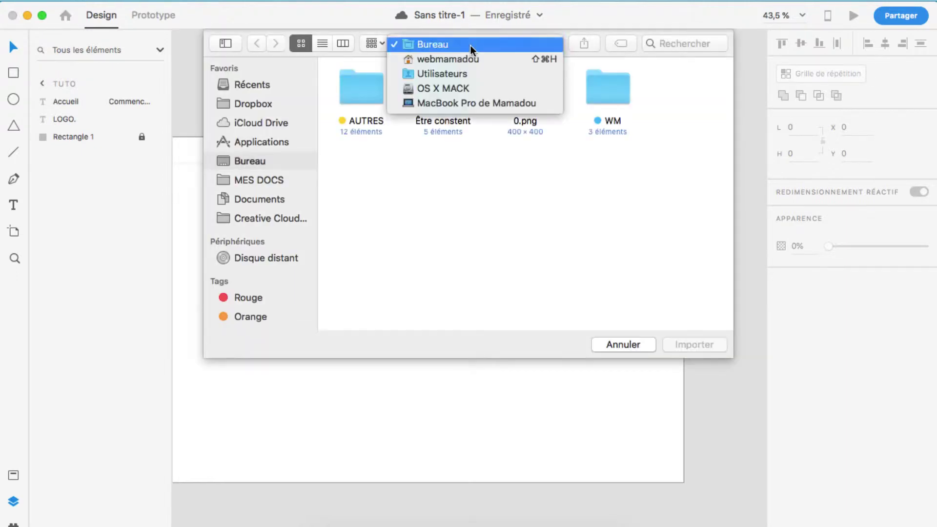
{"action": "left_click", "coordinate": [259, 180]}
{"action": "double_click", "coordinate": [608, 88]}
{"action": "double_click", "coordinate": [528, 90]}
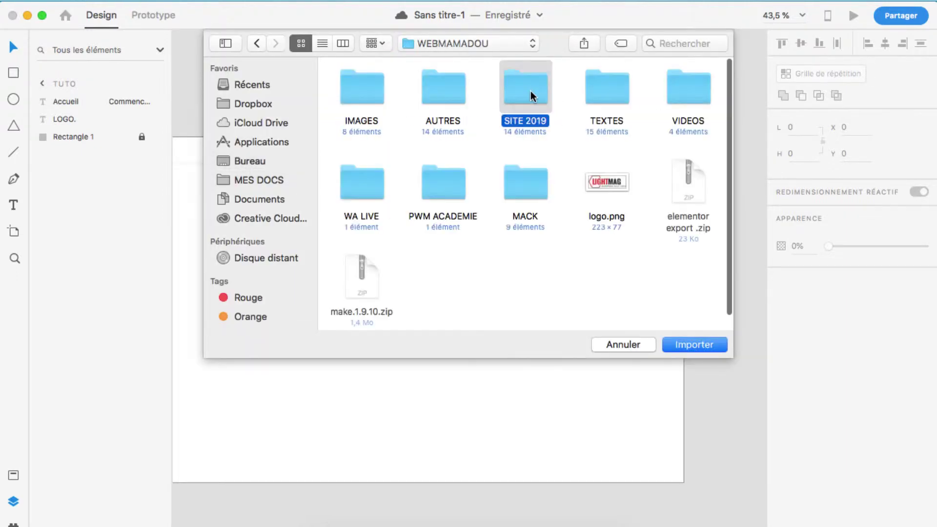
{"action": "double_click", "coordinate": [529, 92]}
{"action": "double_click", "coordinate": [613, 92]}
{"action": "double_click", "coordinate": [508, 168]}
{"action": "scroll", "coordinate": [507, 163], "scroll_direction": "down", "scroll_amount": 3}
{"action": "scroll", "coordinate": [508, 164], "scroll_direction": "up", "scroll_amount": 3}
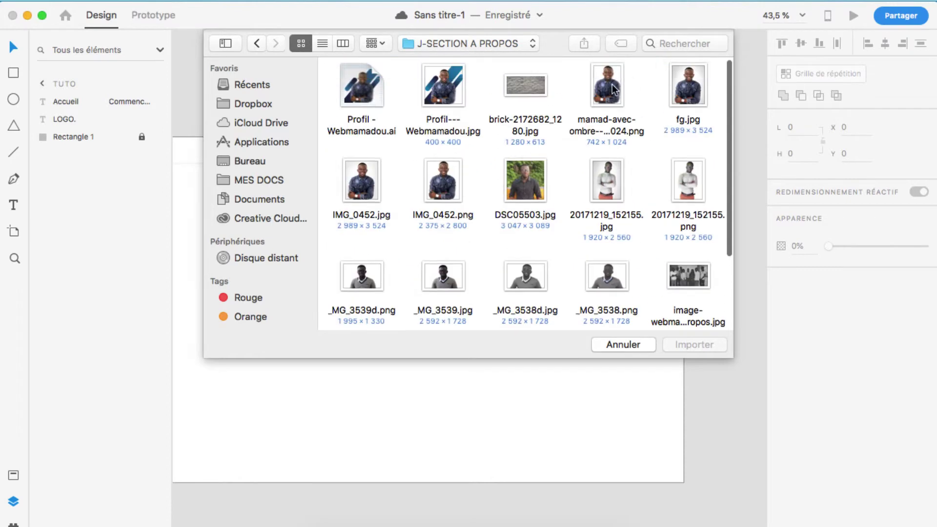
Import the 742 × 1024 portrait PNG with shadow and place it below the menu, over the last grid columns.
{"action": "left_click", "coordinate": [612, 87]}
{"action": "key", "text": "space"}
{"action": "key", "text": "space"}
{"action": "key", "text": "Return"}
{"action": "left_click_drag", "start_coordinate": [401, 255], "coordinate": [551, 290]}
{"action": "scroll", "coordinate": [575, 272], "scroll_direction": "down", "scroll_amount": 1}
{"action": "key", "text": "shift+Left"}
{"action": "key", "text": "shift+Left"}
{"action": "scroll", "coordinate": [552, 263], "scroll_direction": "left", "scroll_amount": 2}
{"action": "scroll", "coordinate": [552, 263], "scroll_direction": "right", "scroll_amount": 2}
Show the artboard's layout grid over the header and portrait.
{"action": "left_click", "coordinate": [273, 0]}
{"action": "left_click", "coordinate": [358, 222]}
{"action": "left_click", "coordinate": [658, 233]}
{"action": "scroll", "coordinate": [341, 252], "scroll_direction": "left", "scroll_amount": 2}
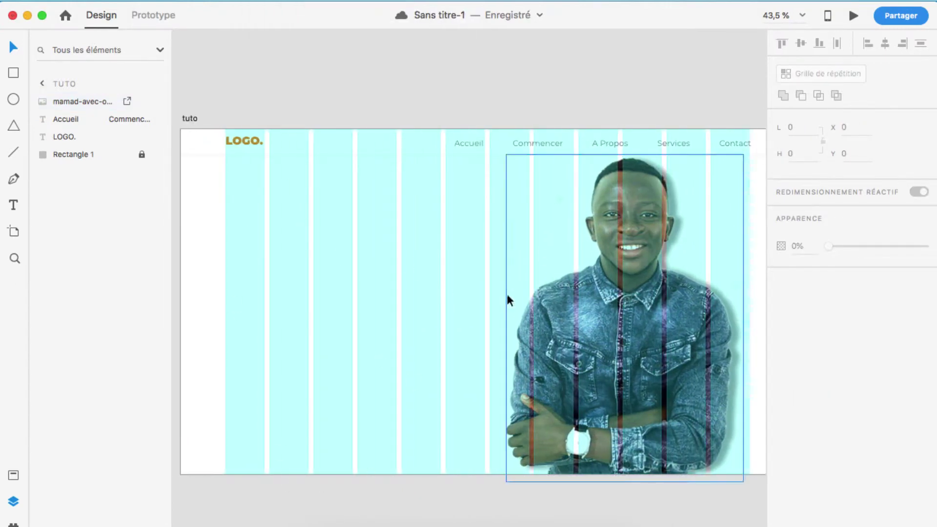
Write the headline "Comment créer une présence web pro" in an area text box about 1088 × 565 at X 140, Y 183.
{"action": "key", "text": "t"}
{"action": "left_click", "coordinate": [246, 198]}
{"action": "type", "text": "créer une présence web pro"}
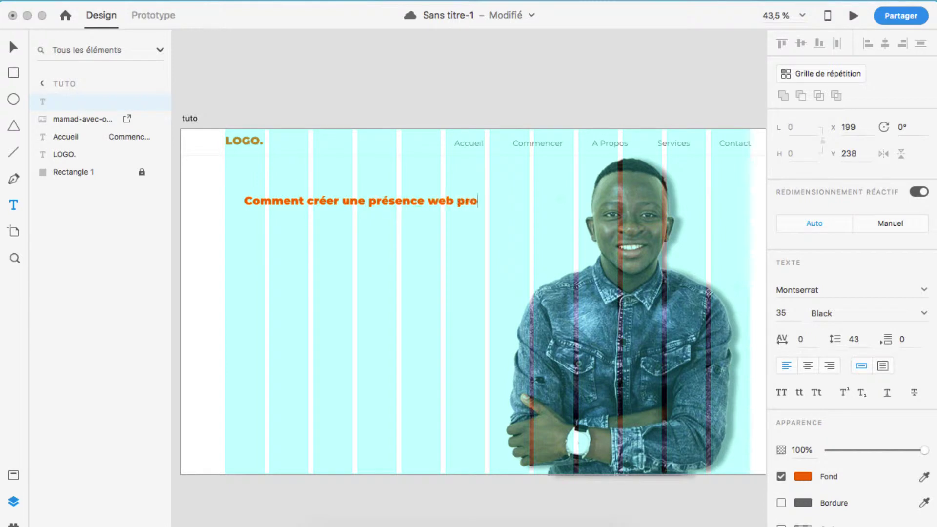
{"action": "key", "text": "super+a"}
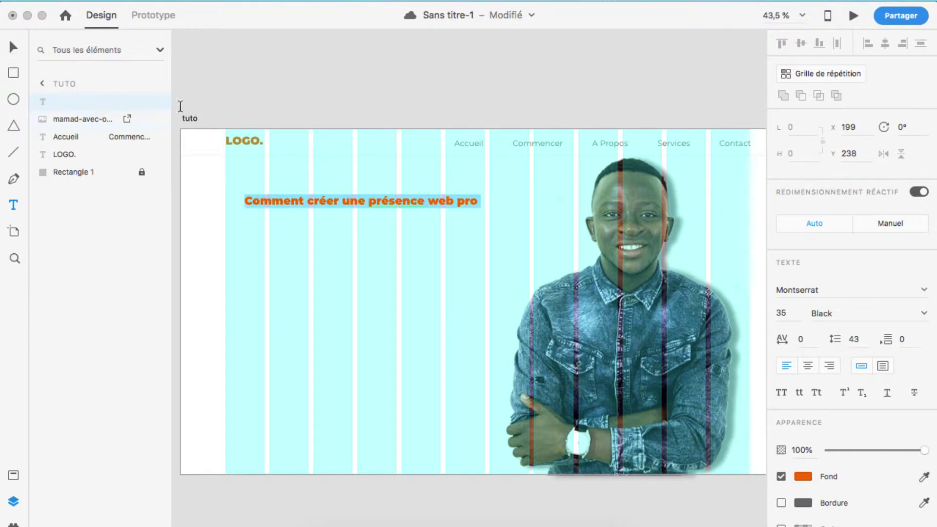
{"action": "key", "text": "super+x"}
{"action": "left_click_drag", "start_coordinate": [225, 188], "coordinate": [573, 367]}
{"action": "key", "text": "super+v"}
Recolour the headline dark grey and set its font size to 100.
{"action": "left_click", "coordinate": [797, 469]}
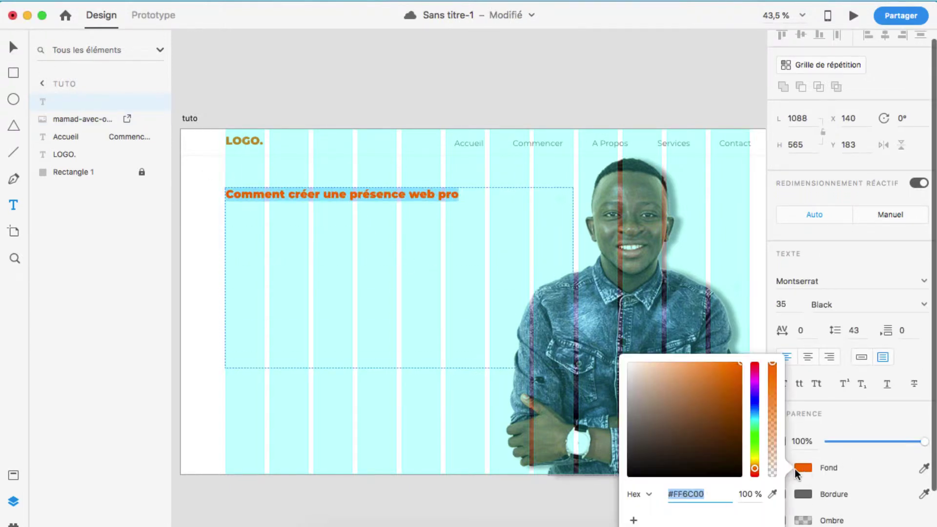
{"action": "left_click", "coordinate": [627, 425]}
{"action": "left_click", "coordinate": [783, 305]}
{"action": "type", "text": "70"}
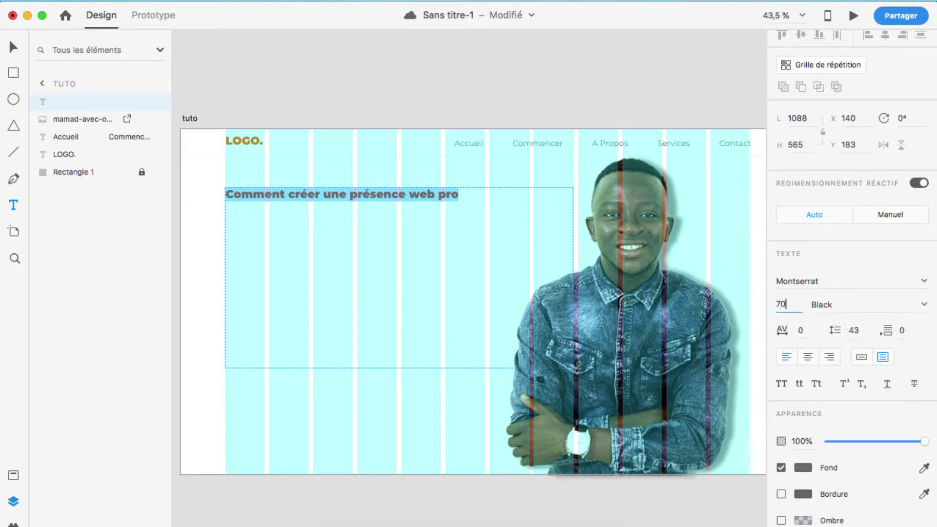
{"action": "key", "text": "Return"}
{"action": "type", "text": "130"}
{"action": "key", "text": "Return"}
{"action": "scroll", "coordinate": [885, 370], "scroll_direction": "down", "scroll_amount": 1}
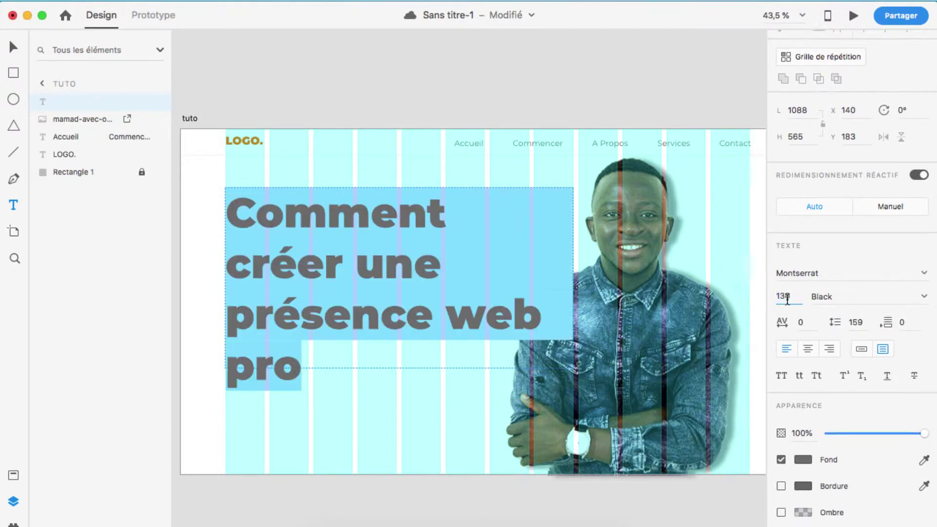
{"action": "type", "text": "100"}
{"action": "key", "text": "Return"}
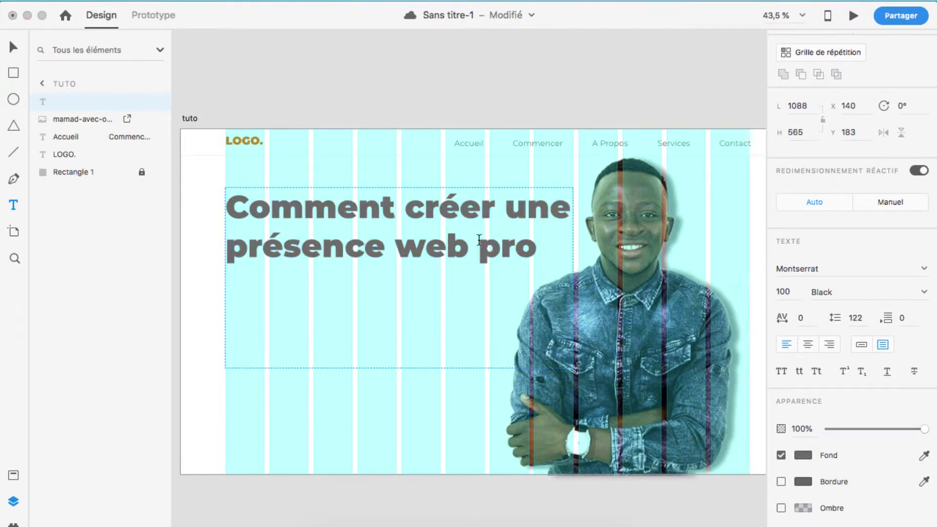
Break the headline after "Comment", end it with a question mark and convert it to uppercase.
{"action": "key", "text": "Return"}
{"action": "key", "text": "super+a"}
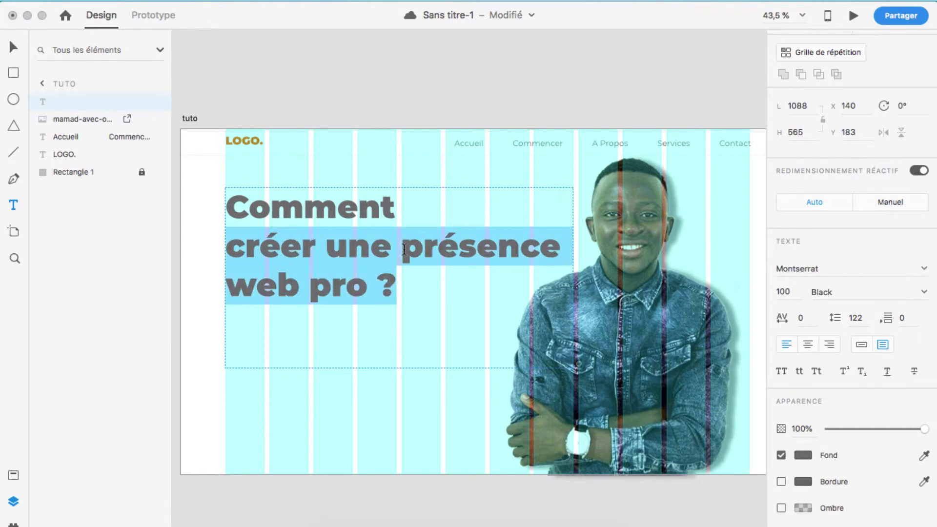
{"action": "left_click", "coordinate": [781, 371]}
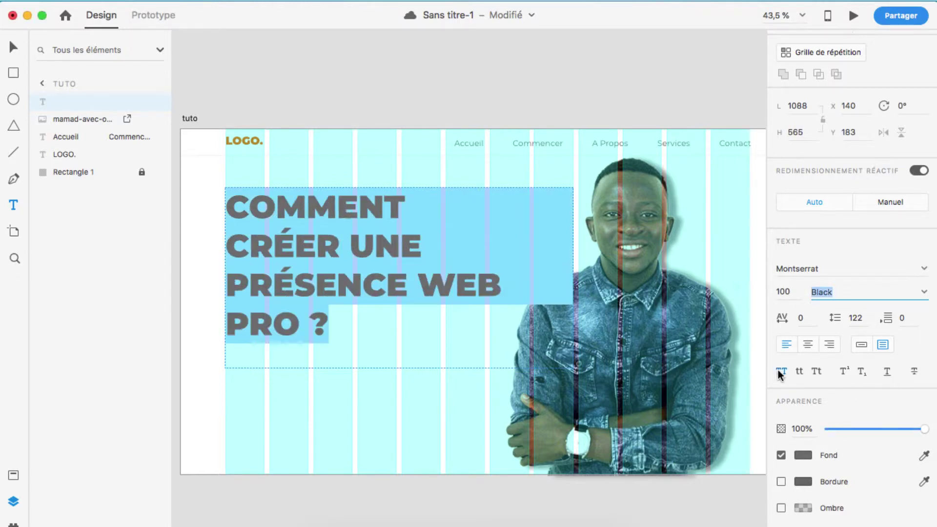
Set the uppercase headline's font size to 120.
{"action": "left_click", "coordinate": [784, 292]}
{"action": "type", "text": "130"}
{"action": "key", "text": "Return"}
{"action": "left_click", "coordinate": [785, 291]}
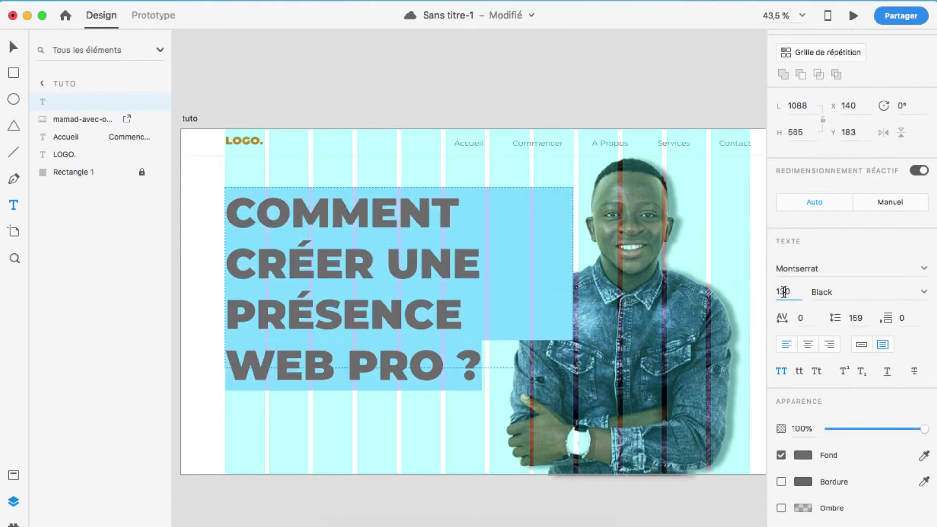
{"action": "type", "text": "2"}
{"action": "key", "text": "Return"}
Move the headline up to Y 112 and extend its text box to a height of 605.
{"action": "left_click", "coordinate": [13, 47]}
{"action": "left_click_drag", "start_coordinate": [349, 309], "coordinate": [350, 287]}
{"action": "left_click_drag", "start_coordinate": [399, 346], "coordinate": [399, 357]}
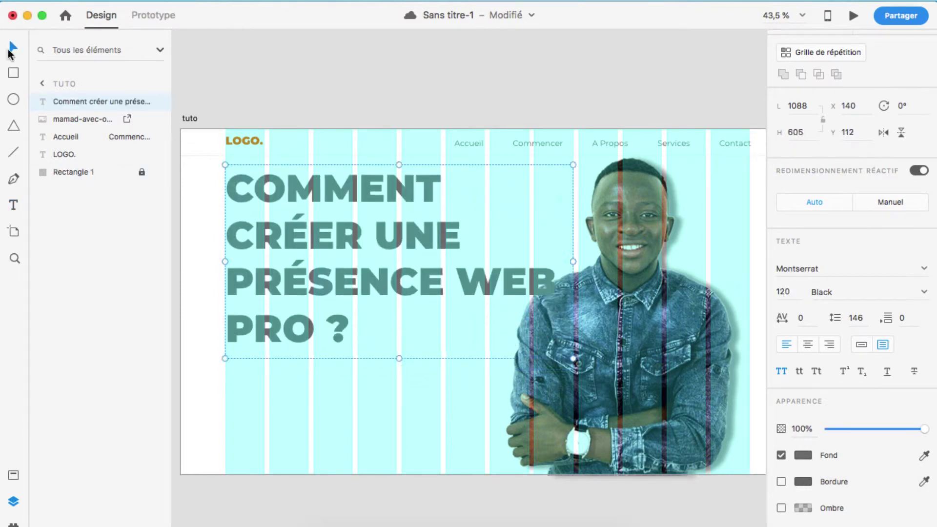
{"action": "left_click", "coordinate": [120, 254]}
Add a text box about 950 × 163 below the headline reading "Vous êtes un entrepreneur et vous voulez plus de clients sur internet".
{"action": "scroll", "coordinate": [120, 254], "scroll_direction": "down", "scroll_amount": 3}
{"action": "left_click", "coordinate": [13, 204]}
{"action": "left_click_drag", "start_coordinate": [225, 226], "coordinate": [512, 277]}
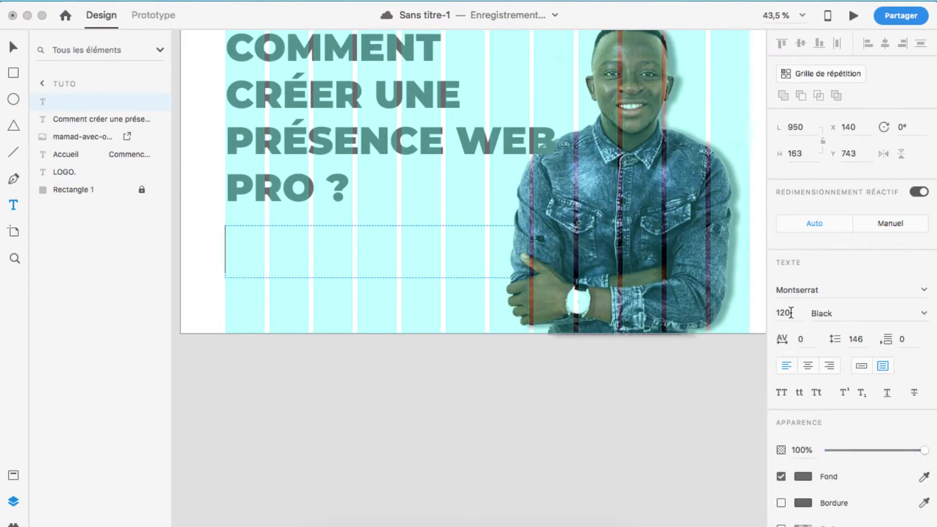
{"action": "left_click", "coordinate": [924, 313]}
{"action": "left_click", "coordinate": [839, 425]}
{"action": "type", "text": "Vous êtes un entrepreneur"}
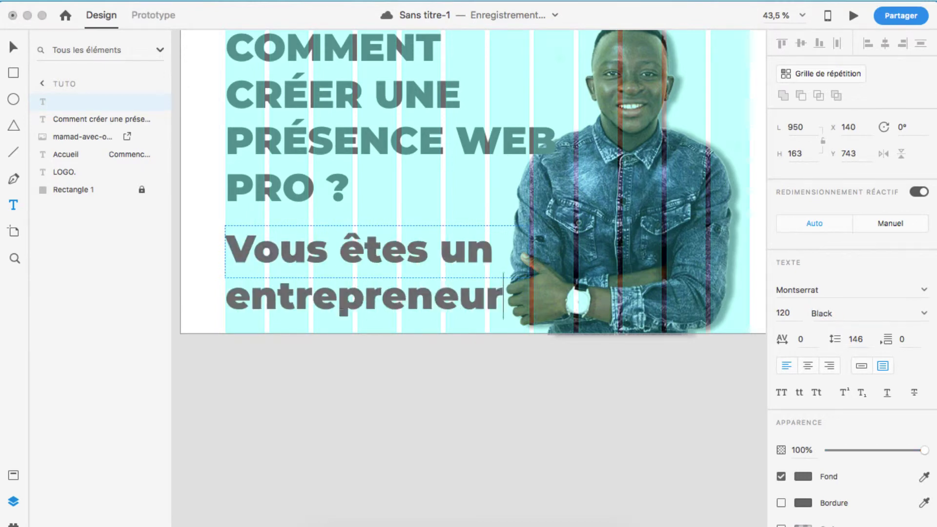
{"action": "type", "text": " et vous v"}
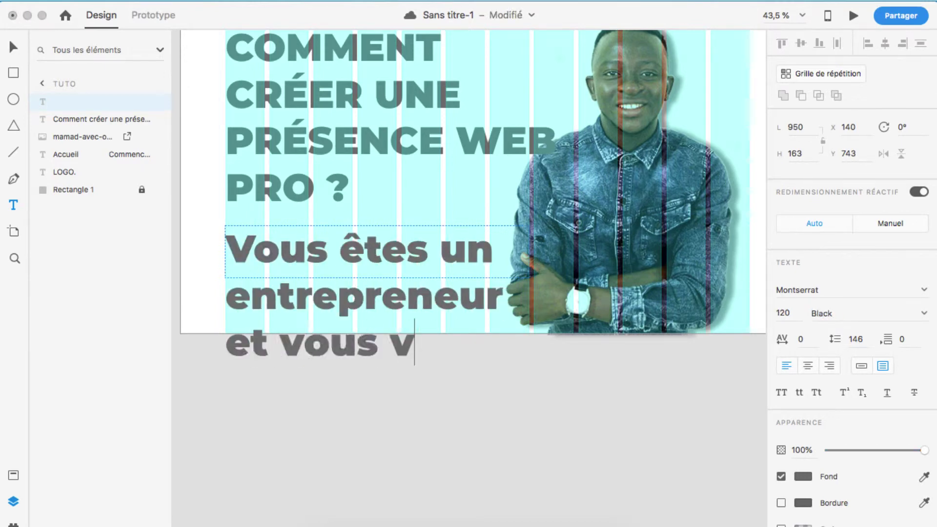
{"action": "type", "text": "oulez plus de clients sur internet"}
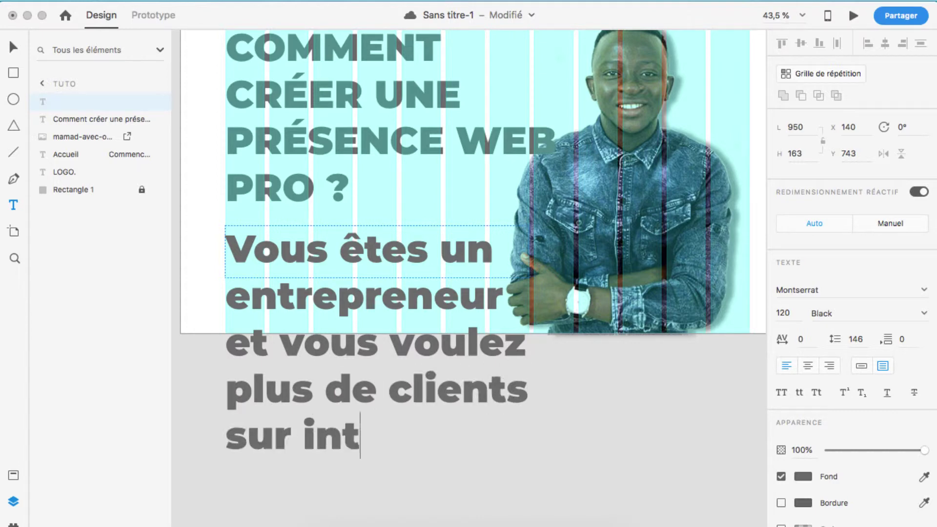
Format the paragraph under the headline in Montserrat Medium at size 50.
{"action": "key", "text": "super+a"}
{"action": "type", "text": "20"}
{"action": "key", "text": "Return"}
{"action": "left_click", "coordinate": [827, 315]}
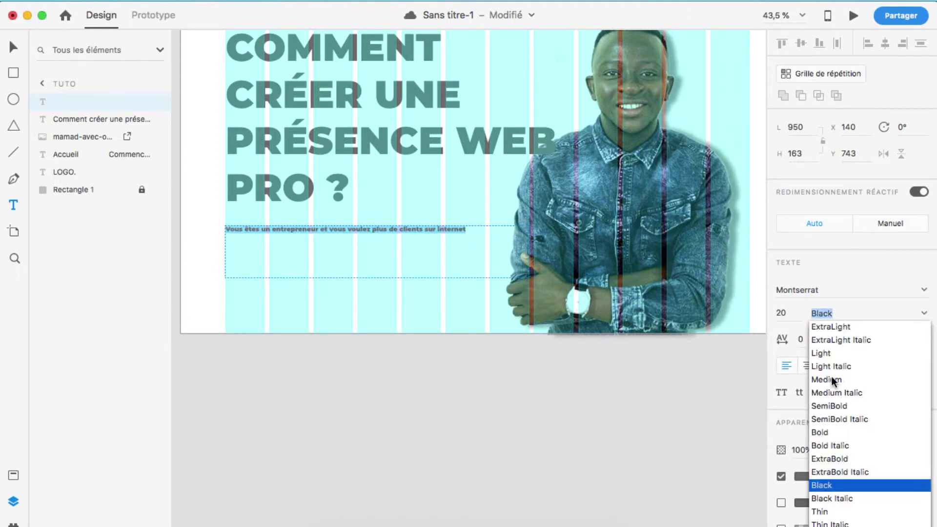
{"action": "left_click", "coordinate": [831, 376]}
{"action": "key", "text": "Return"}
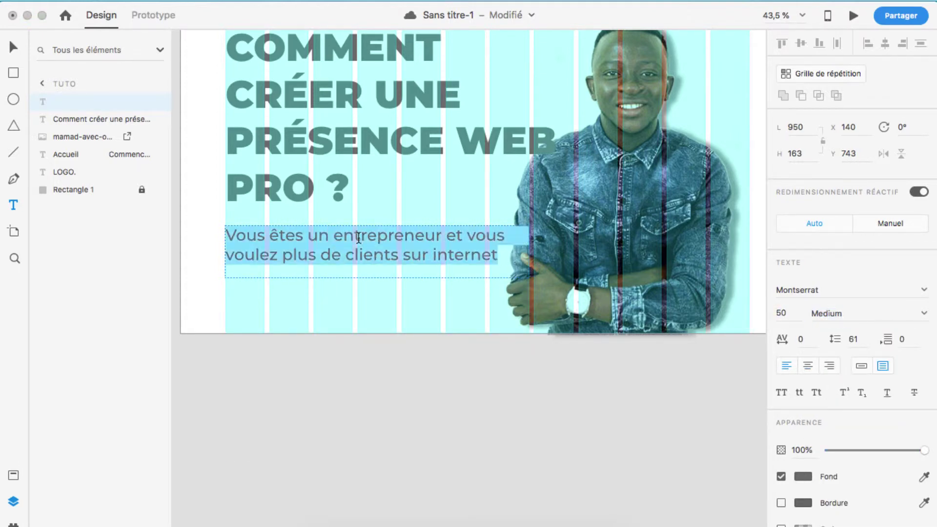
Replace the paragraph with "J'accompagne les entreprises et les particuliers à créer une présence ligne à l'image de leur marque." in an 878 × 250 box.
{"action": "type", "text": "J'accompagne"}
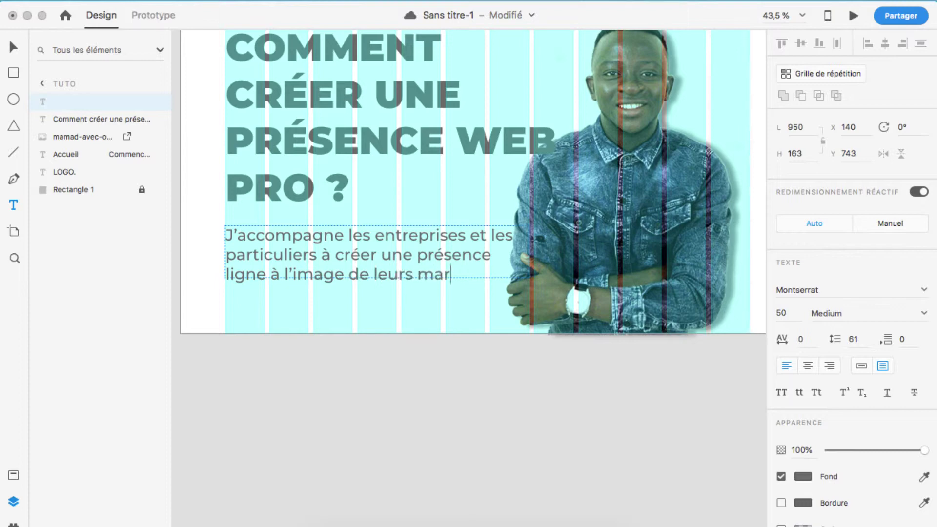
{"action": "key", "text": "super+a"}
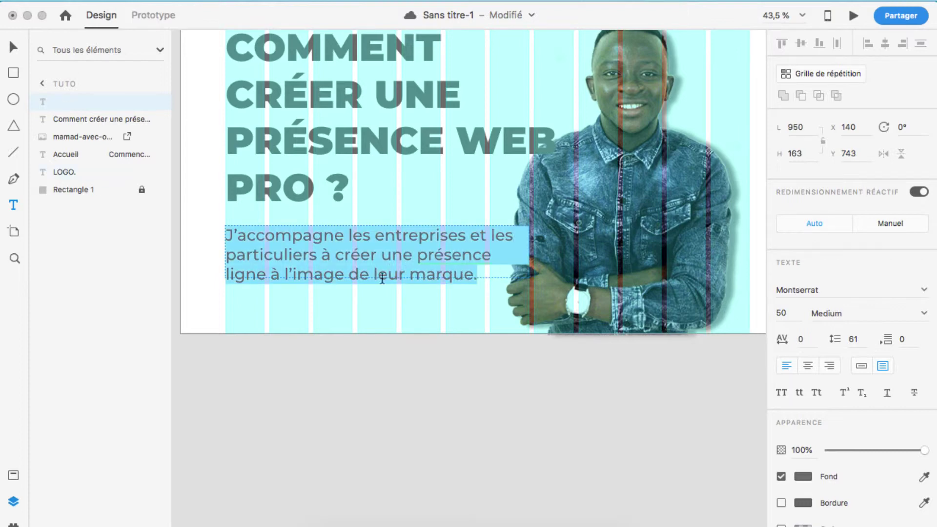
{"action": "key", "text": "Escape"}
{"action": "left_click_drag", "start_coordinate": [529, 251], "coordinate": [506, 252]}
{"action": "left_click_drag", "start_coordinate": [366, 278], "coordinate": [366, 304]}
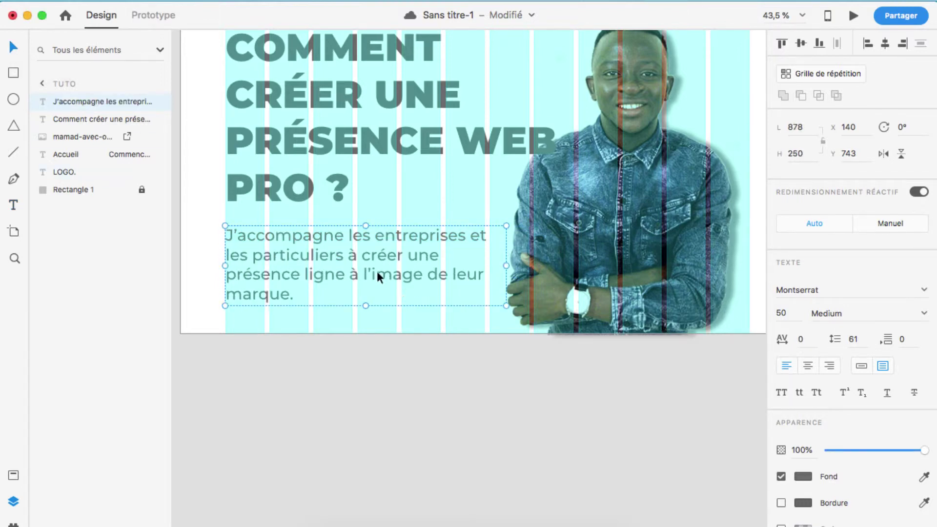
Break the paragraph's line before "de leur marque" and move the paragraph up to Y 696.
{"action": "key", "text": "Return"}
{"action": "key", "text": "Escape"}
{"action": "left_click_drag", "start_coordinate": [348, 259], "coordinate": [347, 245]}
Set the headline's line spacing to 135 and move the paragraph up to Y 674.
{"action": "scroll", "coordinate": [347, 244], "scroll_direction": "up", "scroll_amount": 3}
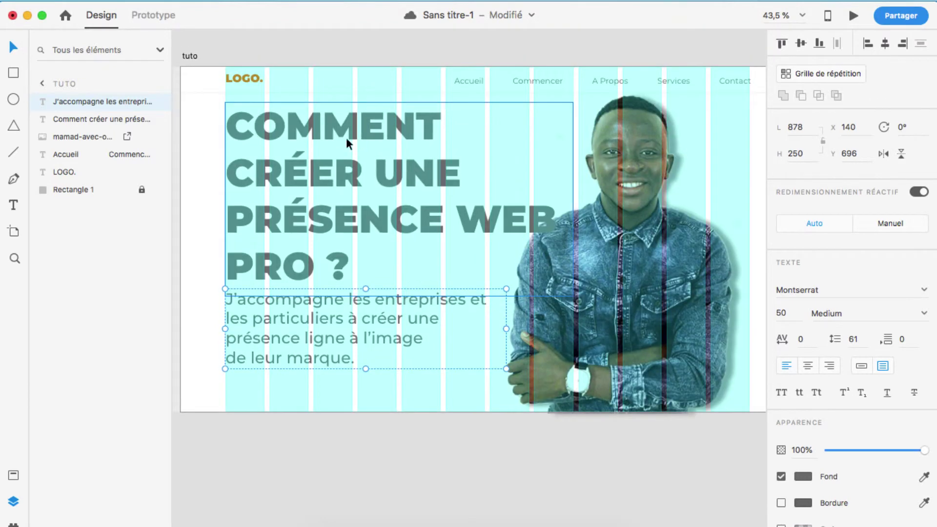
{"action": "double_click", "coordinate": [347, 137]}
{"action": "key", "text": "super+a"}
{"action": "scroll", "coordinate": [835, 339], "scroll_direction": "down", "scroll_amount": 1}
{"action": "left_click", "coordinate": [864, 336]}
{"action": "key", "text": "BackSpace"}
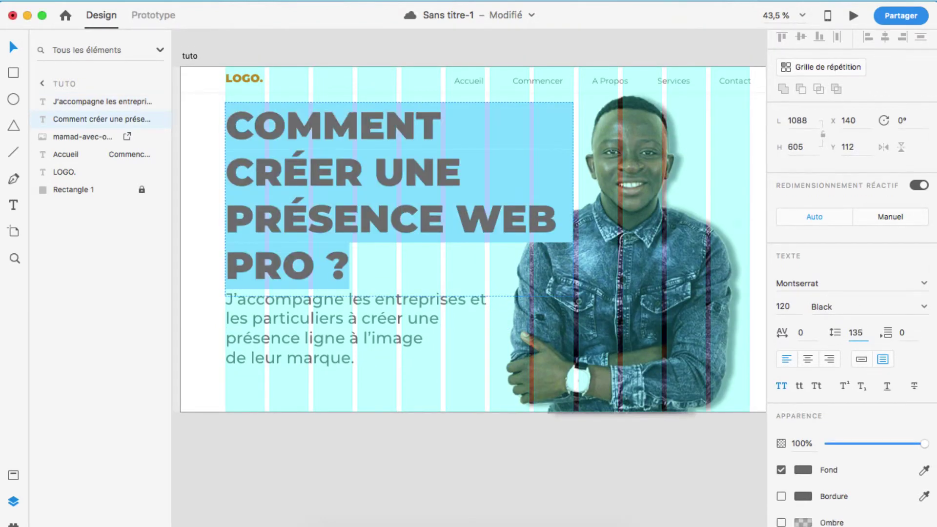
{"action": "key", "text": "Return"}
{"action": "key", "text": "Escape"}
{"action": "left_click", "coordinate": [303, 323]}
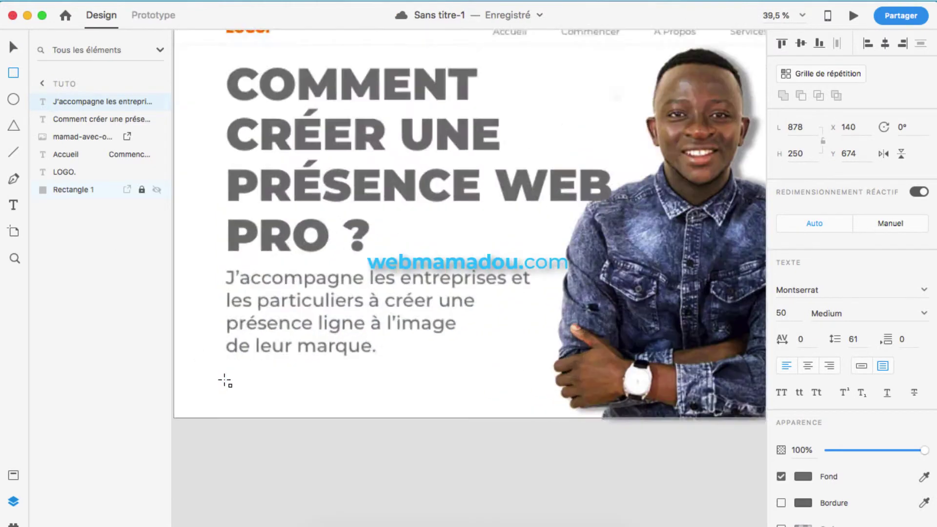
Draw a button rectangle about 398 × 84 below the paragraph at X 140, Y 951.
{"action": "scroll", "coordinate": [224, 381], "scroll_direction": "up", "scroll_amount": 5}
{"action": "mouse_move", "coordinate": [234, 359]}
{"action": "left_mouse_down"}
{"action": "mouse_move", "coordinate": [640, 429]}
{"action": "mouse_move", "coordinate": [590, 433]}
{"action": "left_mouse_up"}
{"action": "scroll", "coordinate": [576, 380], "scroll_direction": "up", "scroll_amount": 4}
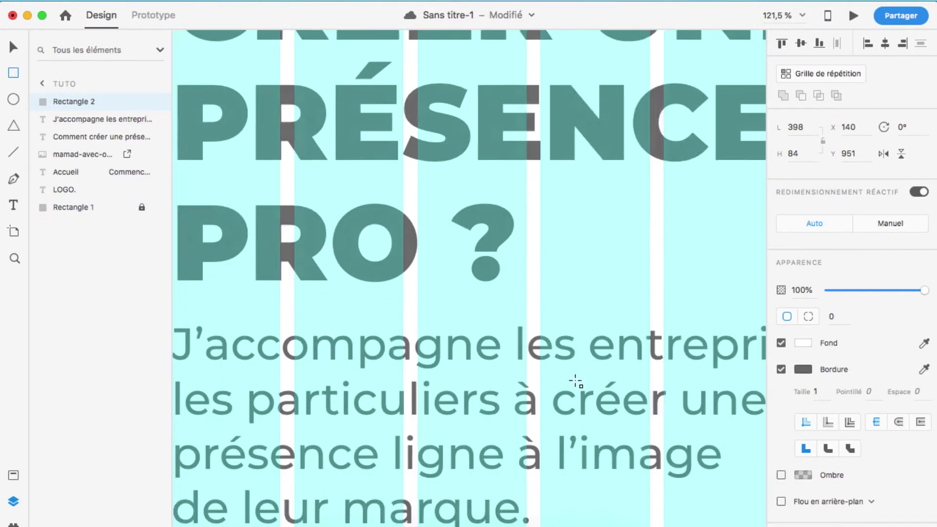
{"action": "scroll", "coordinate": [576, 381], "scroll_direction": "left", "scroll_amount": 4}
{"action": "scroll", "coordinate": [575, 380], "scroll_direction": "up", "scroll_amount": 2}
Try to fill the button rectangle with the logo's colour sampled through the grid overlay.
{"action": "left_click", "coordinate": [804, 344]}
{"action": "left_click", "coordinate": [774, 401]}
{"action": "key", "text": "Escape"}
{"action": "key", "text": "Escape"}
{"action": "scroll", "coordinate": [398, 197], "scroll_direction": "up", "scroll_amount": 6}
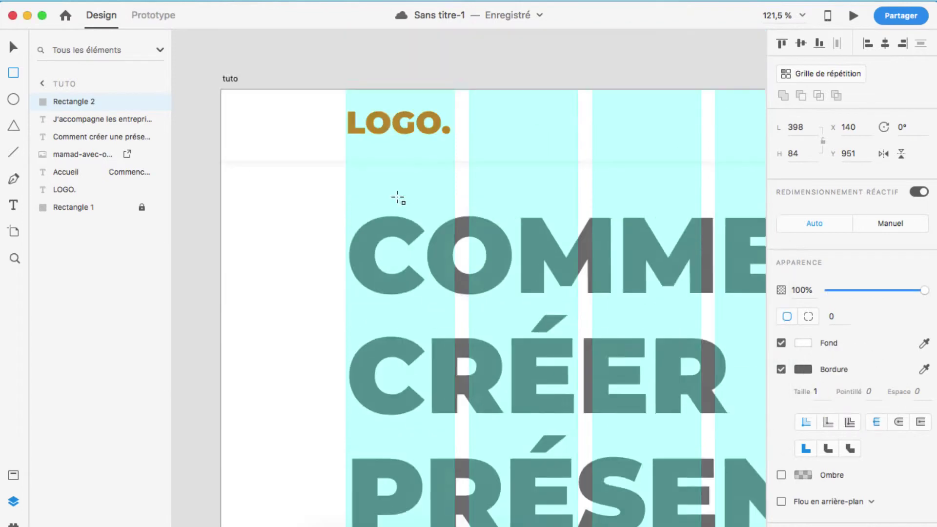
{"action": "scroll", "coordinate": [398, 197], "scroll_direction": "up", "scroll_amount": 2}
{"action": "left_click", "coordinate": [802, 342]}
{"action": "left_click", "coordinate": [772, 401]}
{"action": "left_click", "coordinate": [348, 174]}
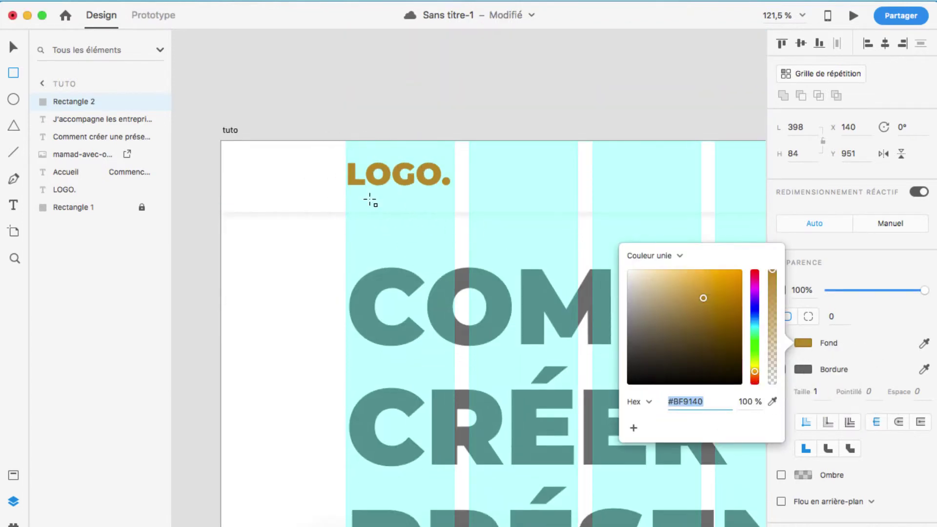
Hide the layout grid and fill the button rectangle with the logo's orange, #FF6C00.
{"action": "left_click", "coordinate": [388, 222]}
{"action": "left_click", "coordinate": [773, 401]}
{"action": "left_click", "coordinate": [376, 174]}
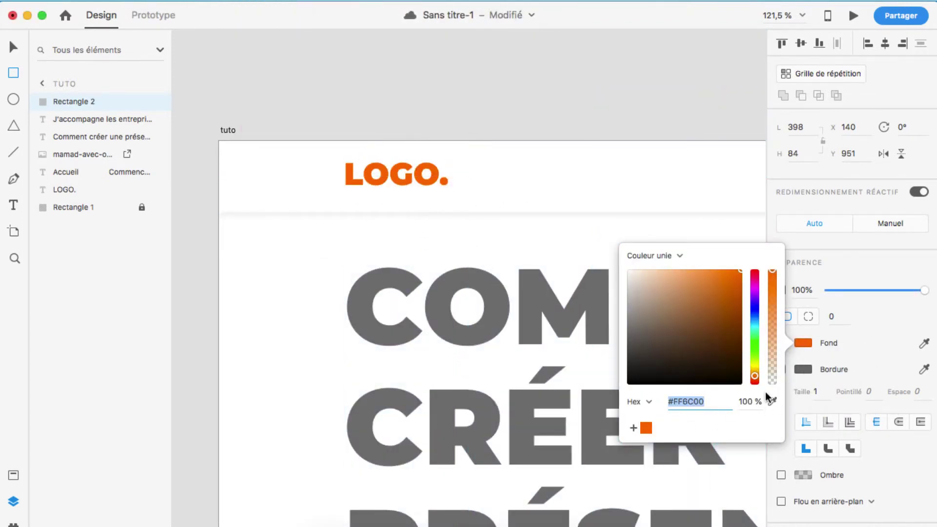
{"action": "key", "text": "Escape"}
Round the orange rectangle's corners to a radius of 42 for a pill-shaped button.
{"action": "scroll", "coordinate": [523, 278], "scroll_direction": "down", "scroll_amount": 15}
{"action": "scroll", "coordinate": [522, 278], "scroll_direction": "right", "scroll_amount": 1}
{"action": "left_click_drag", "start_coordinate": [666, 241], "coordinate": [551, 248]}
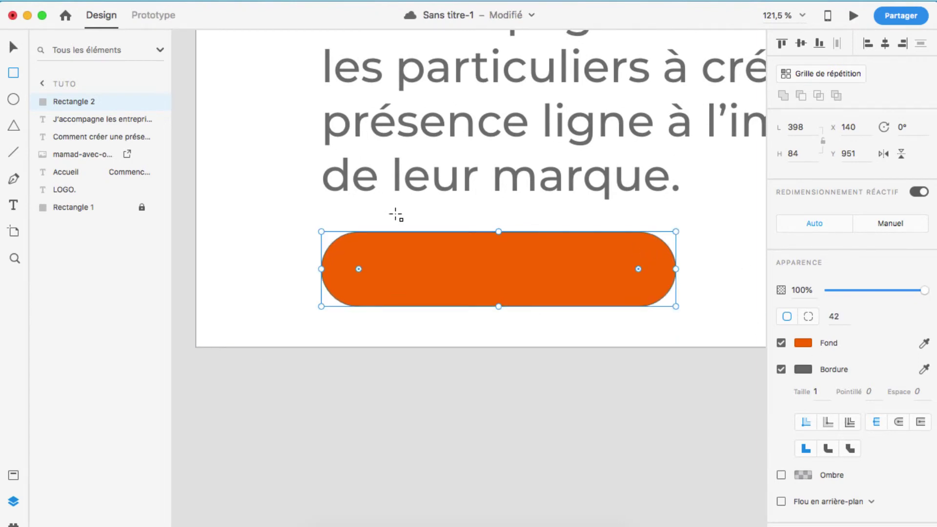
Add the text "En savoir plus" over the orange button.
{"action": "left_click", "coordinate": [13, 205]}
{"action": "left_click", "coordinate": [360, 268]}
{"action": "type", "text": "En savoir plus"}
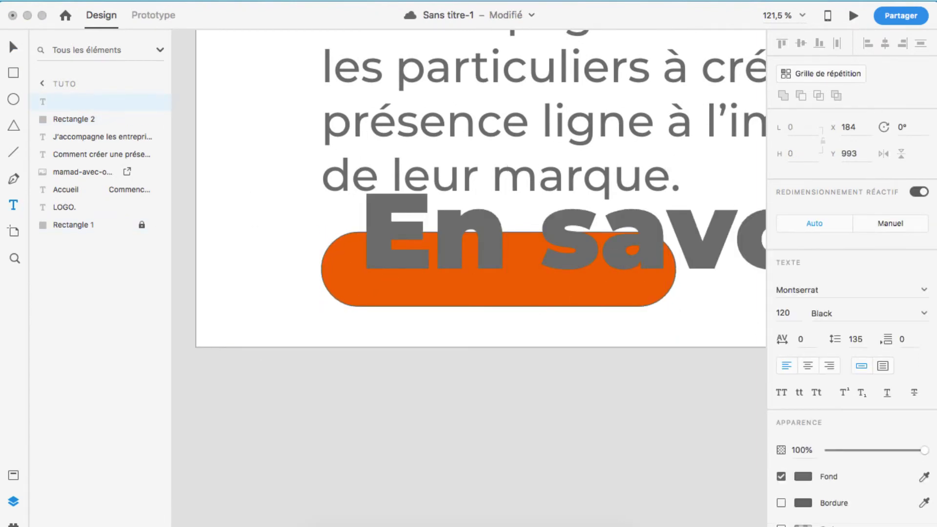
Format the button text in uppercase Montserrat Light at size 30.
{"action": "key", "text": "super+a"}
{"action": "left_click", "coordinate": [782, 394]}
{"action": "left_click", "coordinate": [924, 313]}
{"action": "left_click", "coordinate": [844, 329]}
{"action": "type", "text": "50"}
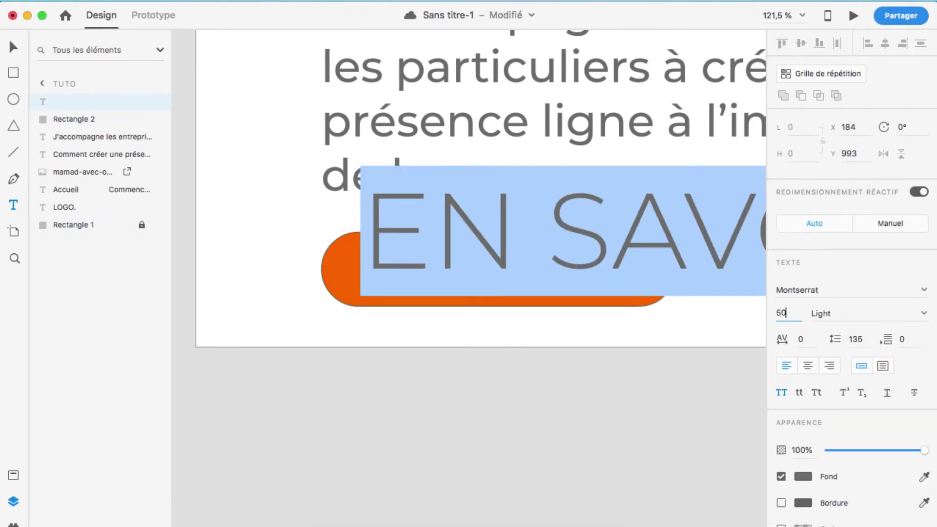
{"action": "key", "text": "Return"}
{"action": "left_click", "coordinate": [781, 314]}
{"action": "type", "text": "30"}
{"action": "key", "text": "Return"}
Position the button text at X 178, Y 975 inside the button and colour it white, #FFFFFF.
{"action": "left_click", "coordinate": [13, 49]}
{"action": "left_click_drag", "start_coordinate": [498, 263], "coordinate": [531, 268]}
{"action": "double_click", "coordinate": [519, 272]}
{"action": "left_click", "coordinate": [802, 477]}
{"action": "type", "text": "ffffff"}
{"action": "key", "text": "Return"}
{"action": "left_click", "coordinate": [16, 49]}
Draw a small open chevron pointing left with the Pen tool beside the orange button.
{"action": "scroll", "coordinate": [613, 286], "scroll_direction": "right", "scroll_amount": 2}
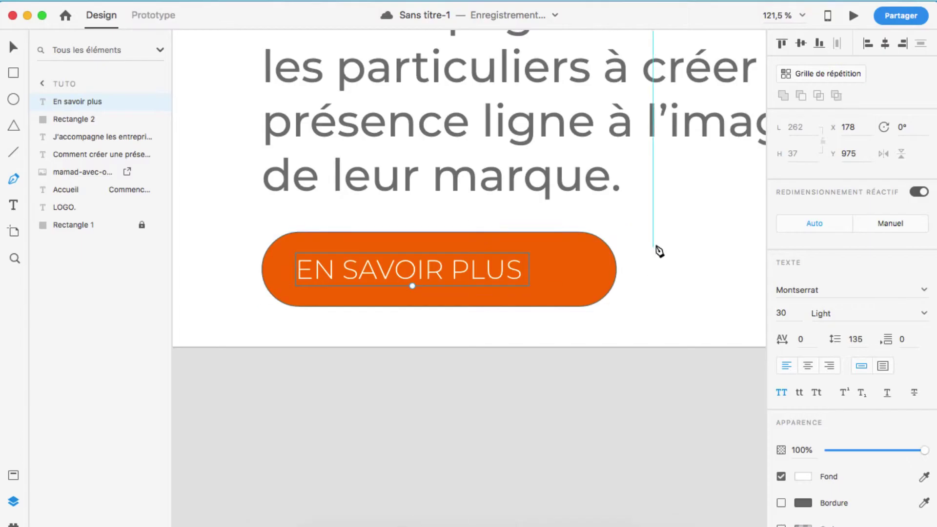
{"action": "left_click_drag", "start_coordinate": [644, 251], "coordinate": [666, 235]}
{"action": "key", "text": "Escape"}
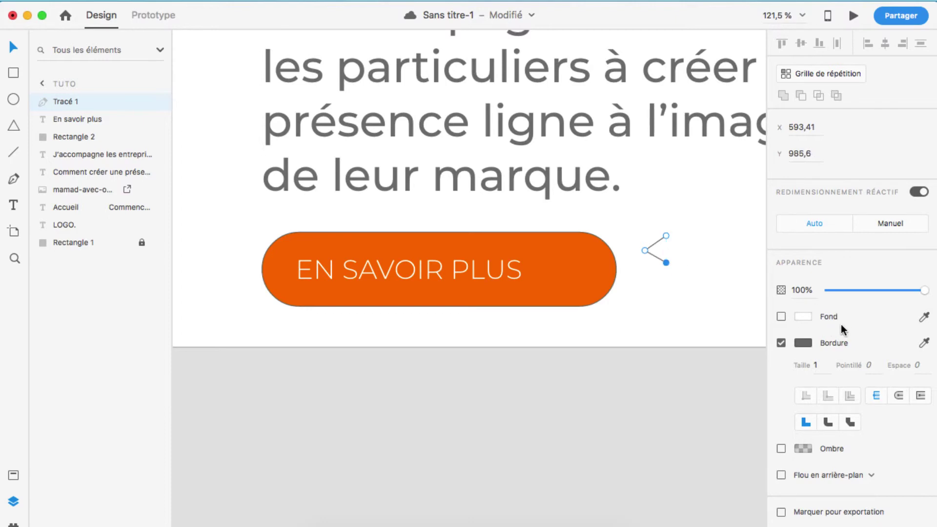
{"action": "left_click", "coordinate": [891, 223]}
{"action": "scroll", "coordinate": [860, 320], "scroll_direction": "down", "scroll_amount": 1}
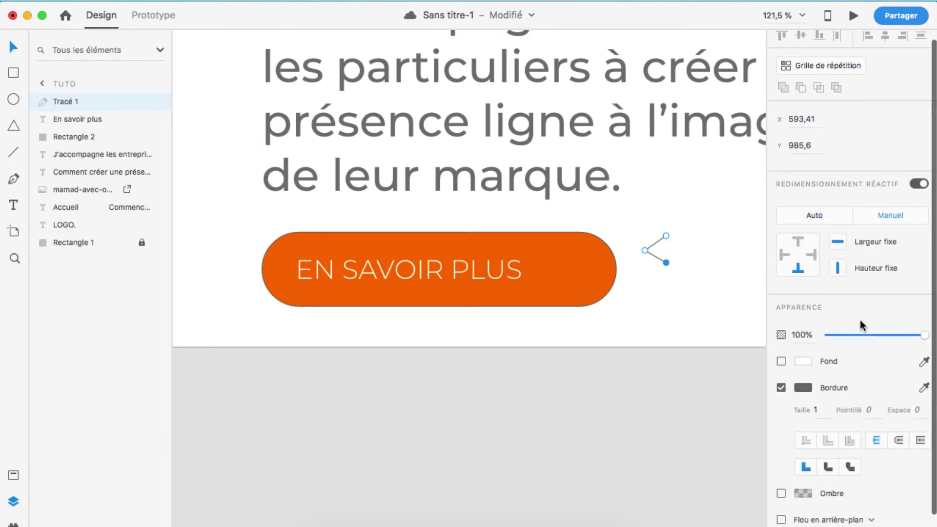
{"action": "left_click", "coordinate": [781, 376]}
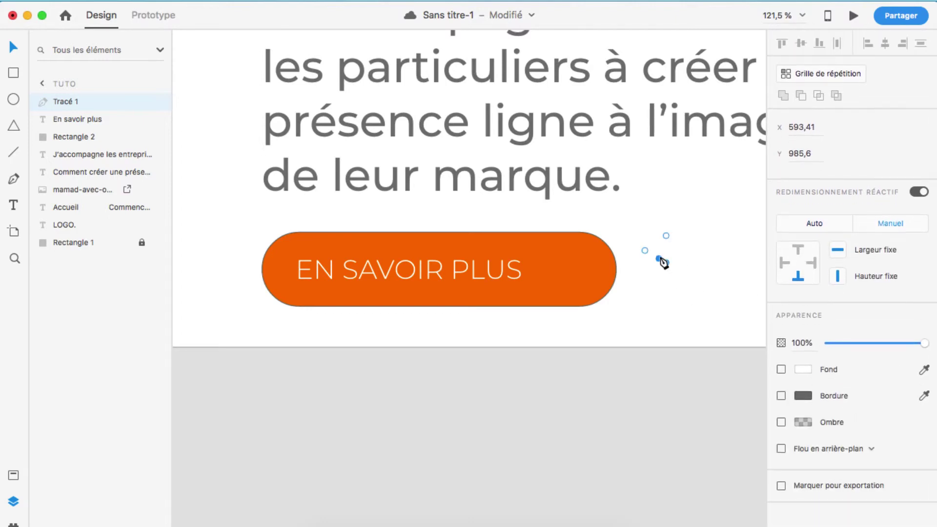
{"action": "left_click", "coordinate": [661, 249]}
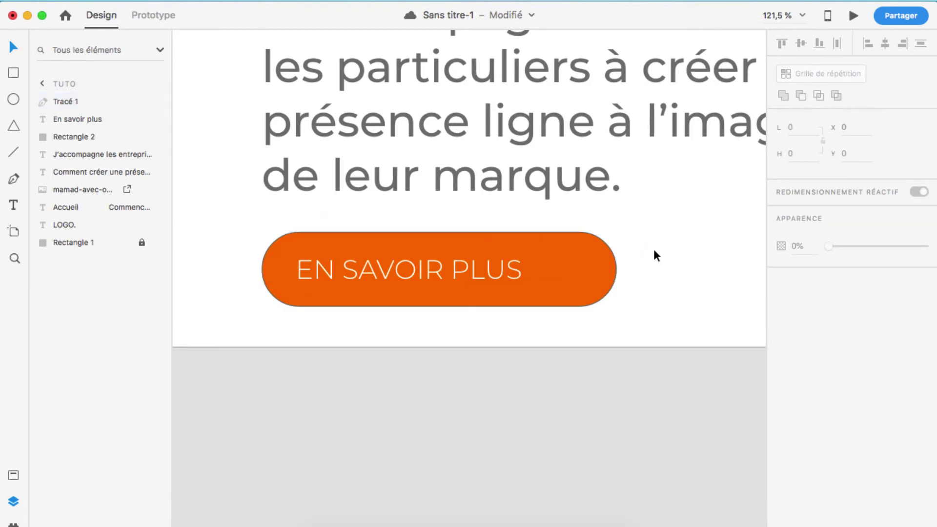
{"action": "left_click", "coordinate": [654, 249]}
{"action": "left_click", "coordinate": [694, 257]}
{"action": "left_click", "coordinate": [653, 258]}
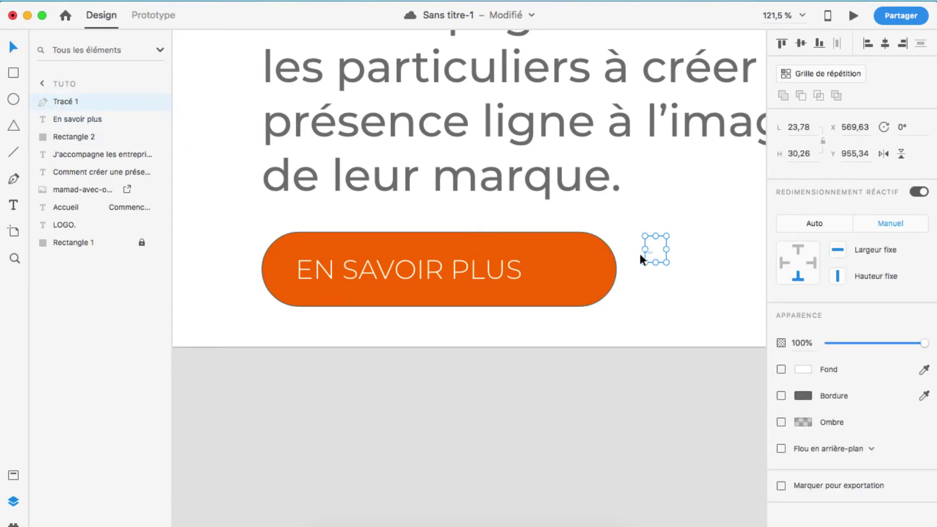
{"action": "left_click", "coordinate": [844, 221]}
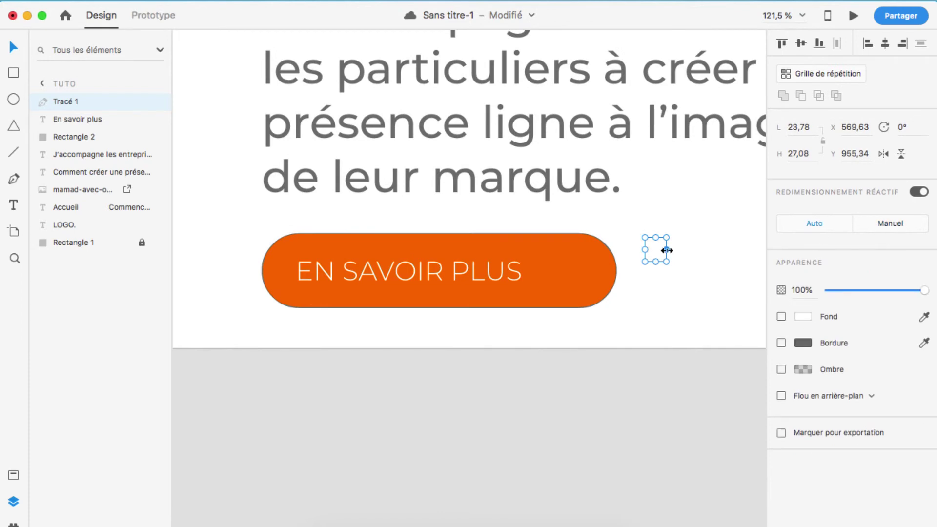
Delete the small chevron path drawn beside the orange button.
{"action": "left_click", "coordinate": [654, 257]}
{"action": "scroll", "coordinate": [653, 259], "scroll_direction": "down", "scroll_amount": 1}
{"action": "left_click_drag", "start_coordinate": [647, 225], "coordinate": [687, 281]}
{"action": "key", "text": "Delete"}
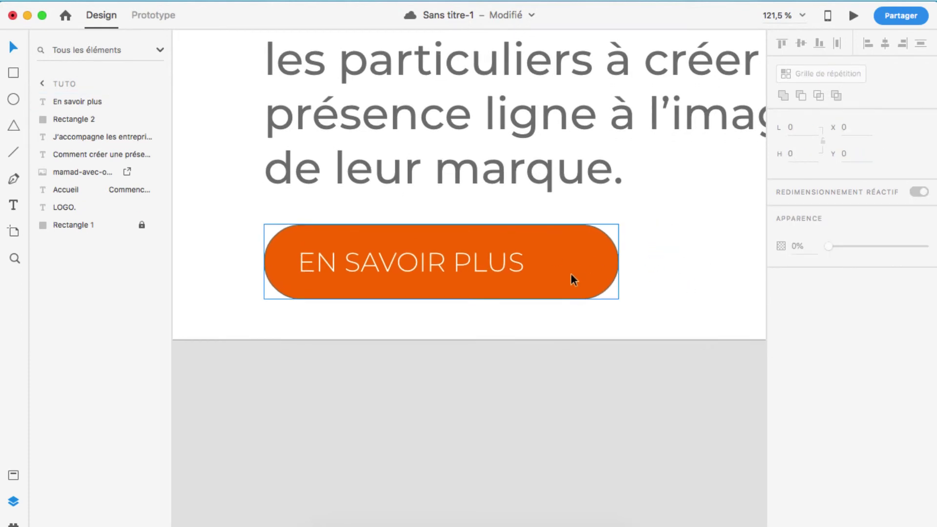
Draw an open chevron pointing right inside the far end of the orange button with the Pen tool.
{"action": "key", "text": "p"}
{"action": "left_click", "coordinate": [585, 246]}
{"action": "left_click", "coordinate": [585, 276]}
Switch the chevron's responsive resizing to manual.
{"action": "left_click", "coordinate": [782, 343]}
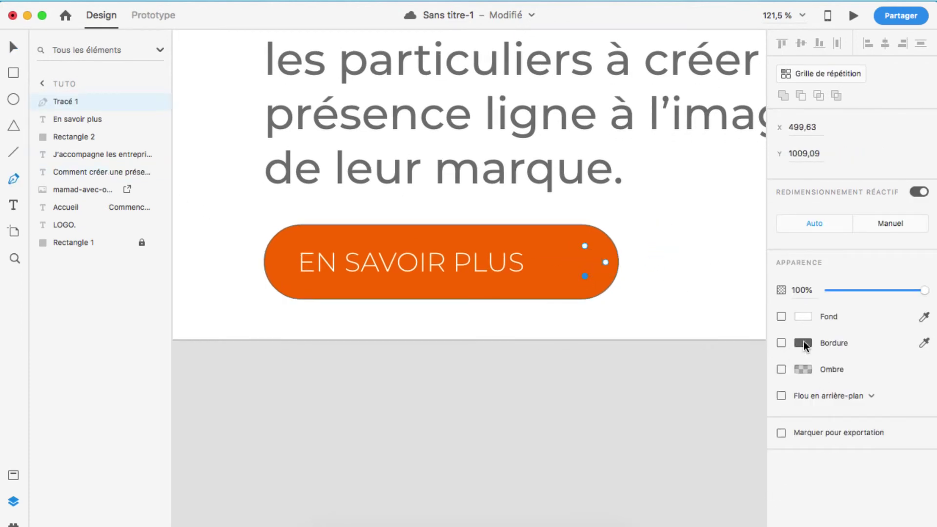
{"action": "left_click", "coordinate": [803, 317]}
{"action": "left_click", "coordinate": [881, 230]}
{"action": "left_click", "coordinate": [885, 225]}
{"action": "left_click", "coordinate": [804, 370]}
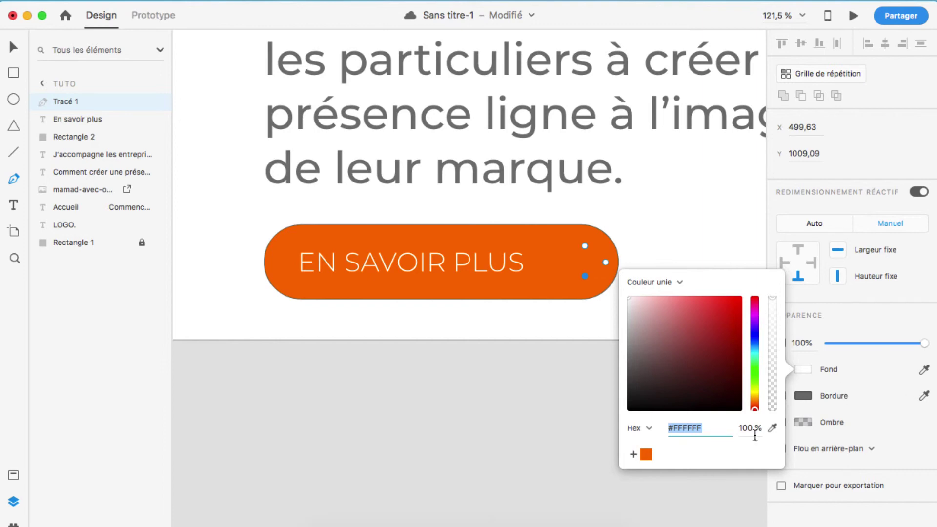
{"action": "left_click", "coordinate": [811, 375]}
Enable the chevron's border, colour it white and give it a thicker stroke.
{"action": "left_click", "coordinate": [782, 396]}
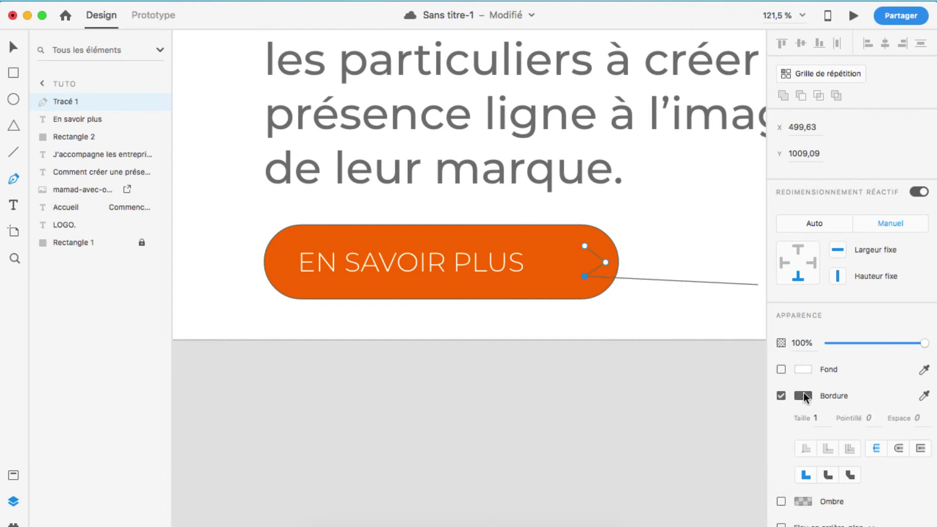
{"action": "left_click", "coordinate": [805, 396]}
{"action": "left_click", "coordinate": [628, 315]}
{"action": "left_click", "coordinate": [823, 432]}
{"action": "left_click", "coordinate": [821, 417]}
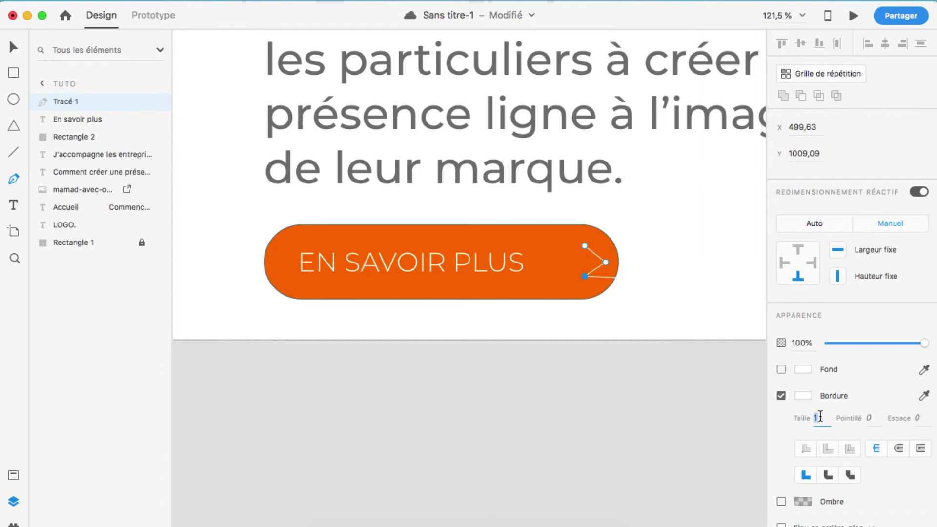
Draw a straight horizontal line with the Pen tool from beside the button text to the chevron's tip as the arrow's shaft.
{"action": "key", "text": "p"}
{"action": "left_click", "coordinate": [603, 265]}
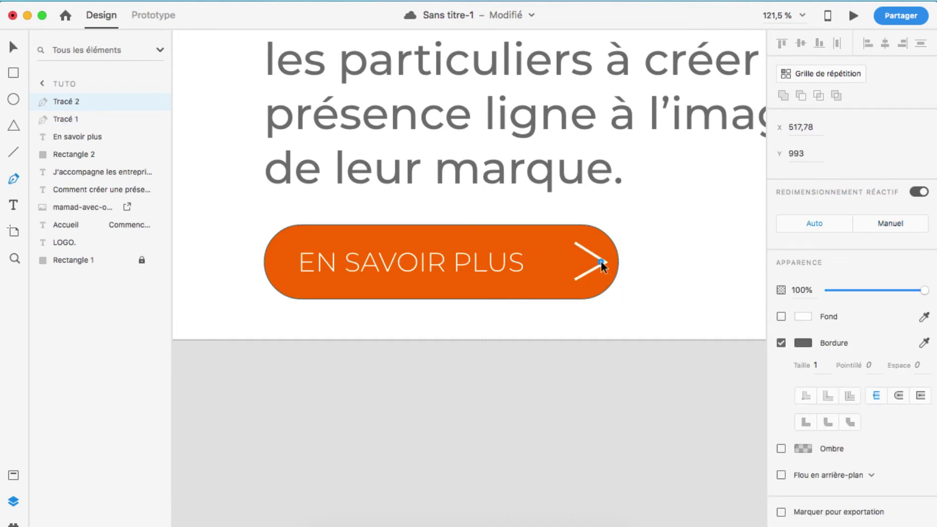
{"action": "key", "text": "Escape"}
Colour the arrow shaft's border white and set its size to 3.
{"action": "left_click", "coordinate": [803, 343]}
{"action": "left_click", "coordinate": [628, 250]}
{"action": "left_click", "coordinate": [822, 366]}
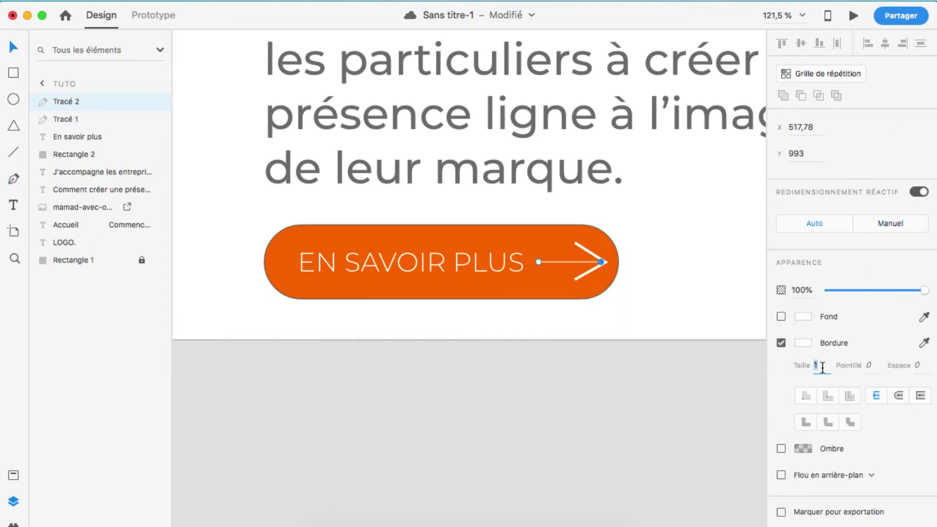
Lengthen the arrow shaft at both ends so its front end meets the chevron's tip.
{"action": "scroll", "coordinate": [566, 278], "scroll_direction": "up", "scroll_amount": 10}
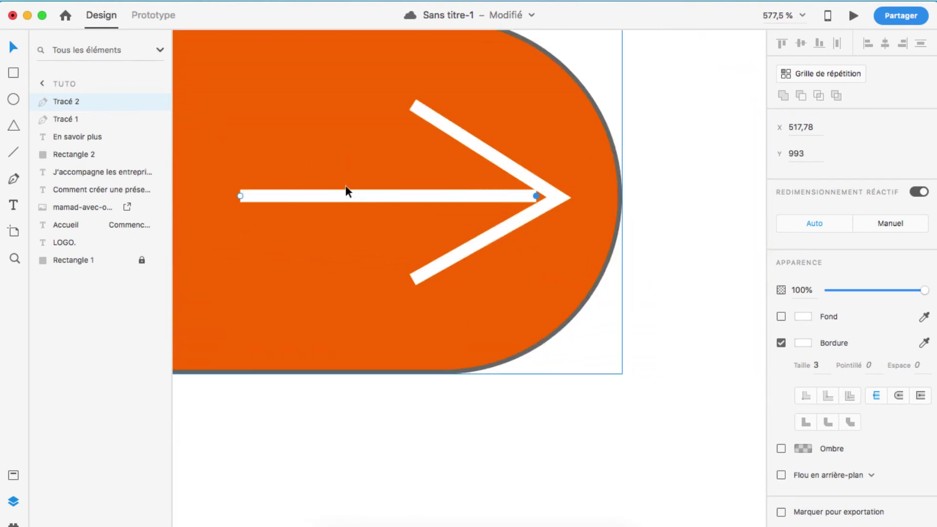
{"action": "left_click_drag", "start_coordinate": [535, 198], "coordinate": [552, 197]}
{"action": "left_click_drag", "start_coordinate": [240, 196], "coordinate": [197, 192]}
Make the arrowhead smaller by shortening the chevron's arms while keeping its tip on the shaft.
{"action": "left_click", "coordinate": [417, 107]}
{"action": "left_click_drag", "start_coordinate": [413, 105], "coordinate": [447, 130]}
{"action": "left_click_drag", "start_coordinate": [553, 214], "coordinate": [552, 201]}
Shorten the arrow shaft from its rear end to leave a gap after the button text, and deselect it.
{"action": "left_click", "coordinate": [201, 192]}
{"action": "left_click_drag", "start_coordinate": [197, 191], "coordinate": [212, 191]}
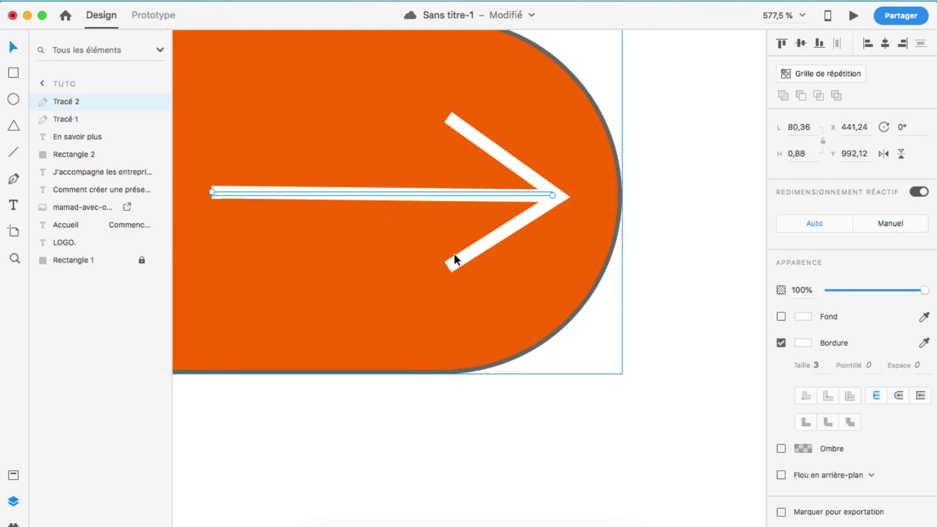
{"action": "scroll", "coordinate": [455, 259], "scroll_direction": "down", "scroll_amount": 10}
{"action": "scroll", "coordinate": [457, 245], "scroll_direction": "up", "scroll_amount": 6}
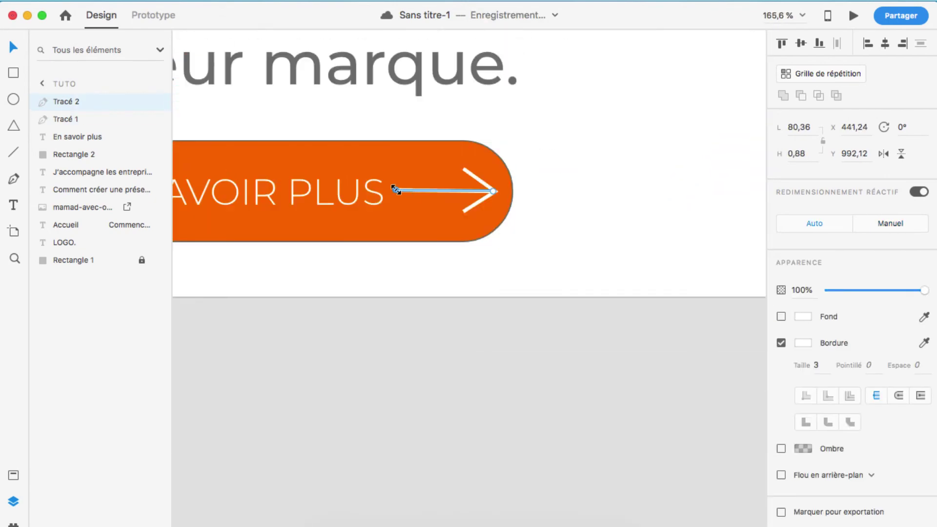
{"action": "left_click_drag", "start_coordinate": [395, 190], "coordinate": [438, 191]}
{"action": "scroll", "coordinate": [531, 226], "scroll_direction": "down", "scroll_amount": 10}
{"action": "scroll", "coordinate": [542, 222], "scroll_direction": "right", "scroll_amount": 3}
{"action": "key", "text": "Escape"}
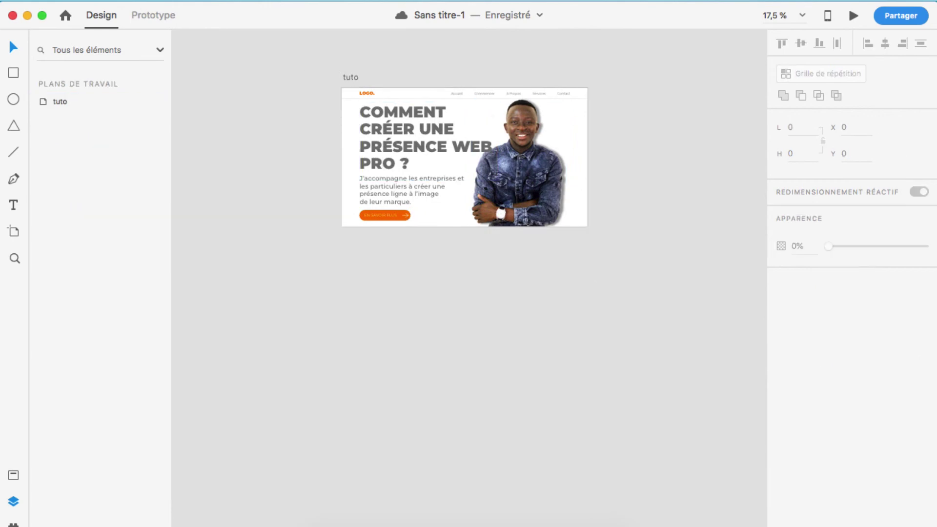
Export the portrait image to the Bureau folder under the name mama.
{"action": "left_click", "coordinate": [74, 1]}
{"action": "mouse_move", "coordinate": [167, 182]}
{"action": "left_click", "coordinate": [397, 182]}
{"action": "left_click", "coordinate": [503, 94]}
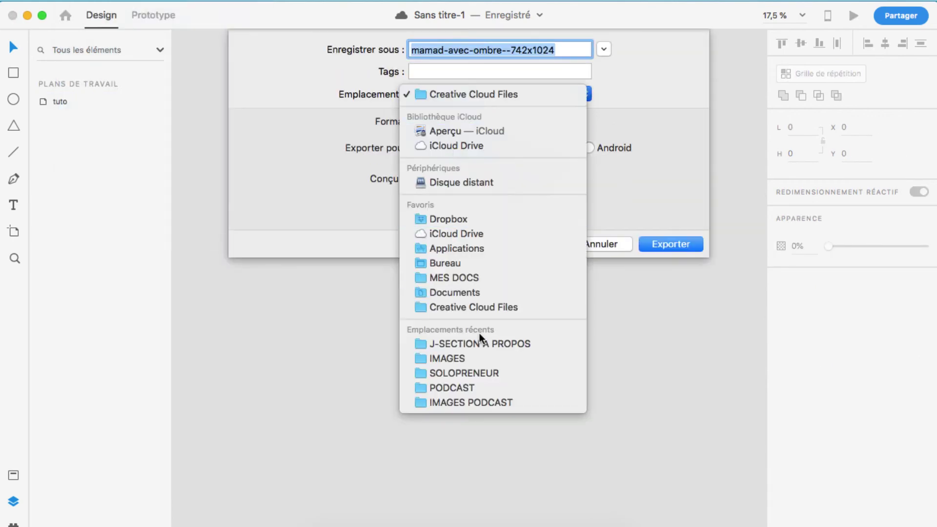
{"action": "left_click", "coordinate": [476, 263]}
{"action": "type", "text": "mama"}
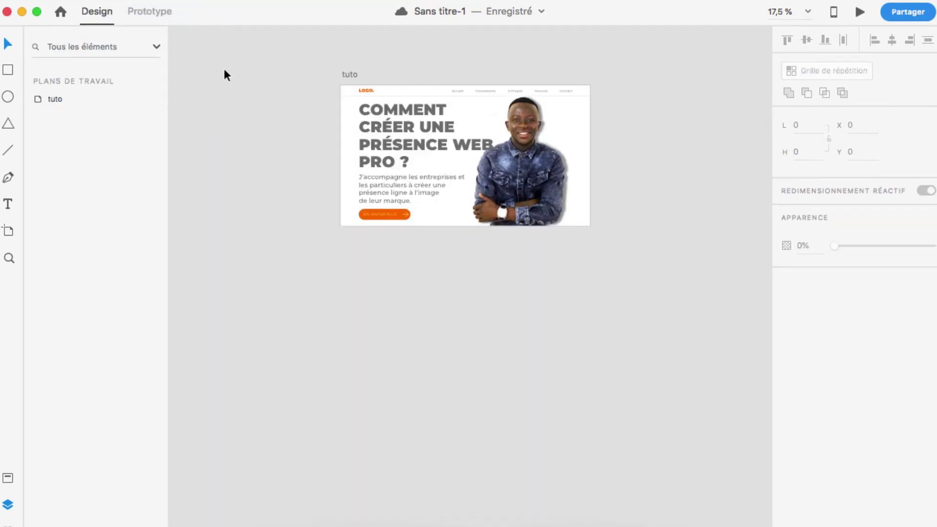
Export all artboards of the document, producing the page mockup as tuto.jpg.
{"action": "left_click", "coordinate": [417, 132]}
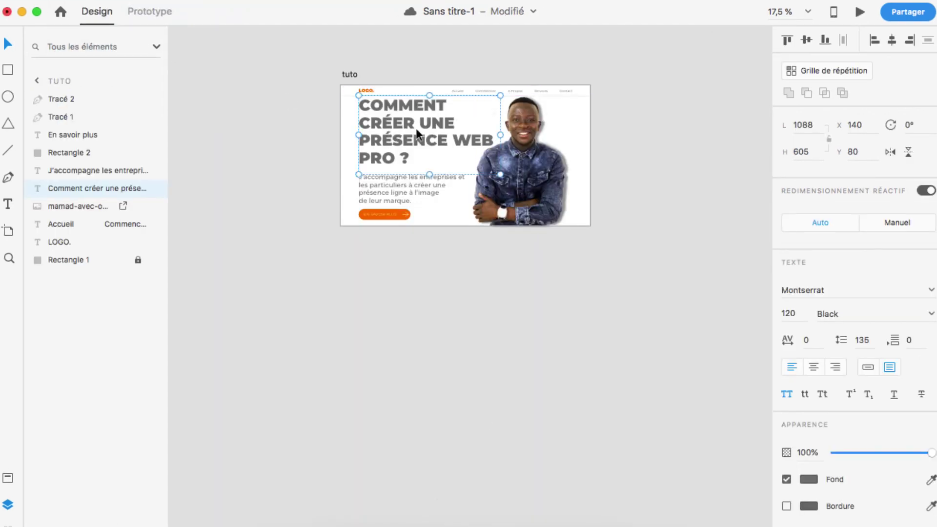
{"action": "left_click", "coordinate": [73, 3]}
{"action": "mouse_move", "coordinate": [171, 181]}
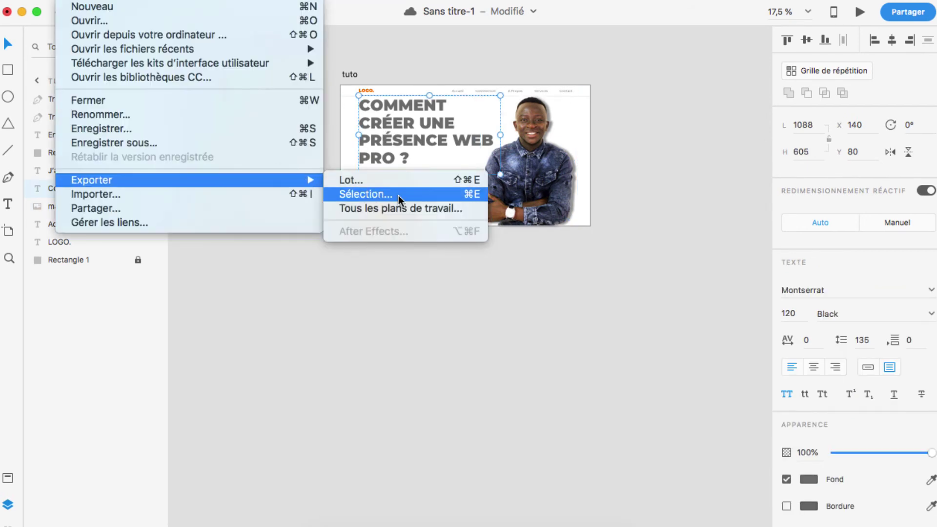
{"action": "left_click", "coordinate": [401, 207]}
{"action": "left_click", "coordinate": [622, 239]}
Switch to Finder and open tuto.jpg from the Bureau folder in the Chrome browser, minimizing the unrelated browser window.
{"action": "left_click", "coordinate": [322, 517]}
{"action": "left_click", "coordinate": [569, 238]}
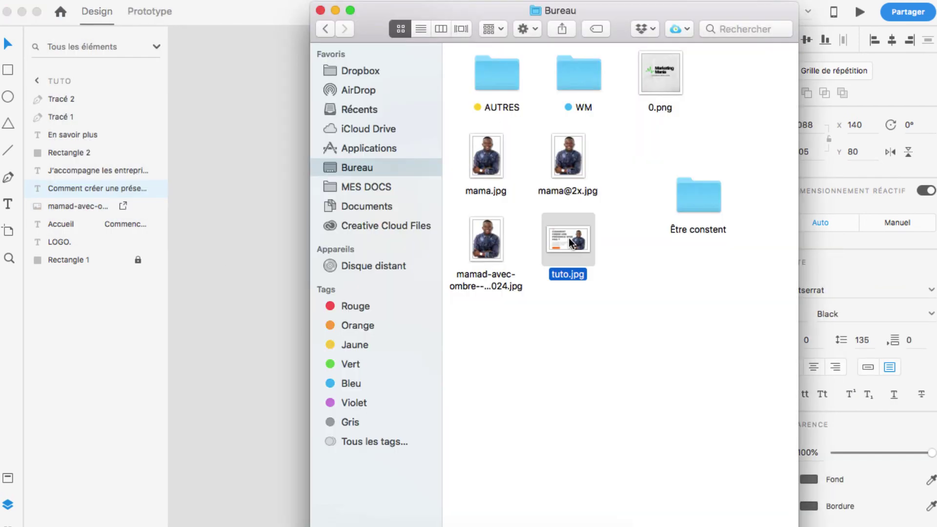
{"action": "right_click", "coordinate": [569, 238]}
{"action": "mouse_move", "coordinate": [761, 258]}
{"action": "left_click", "coordinate": [532, 261]}
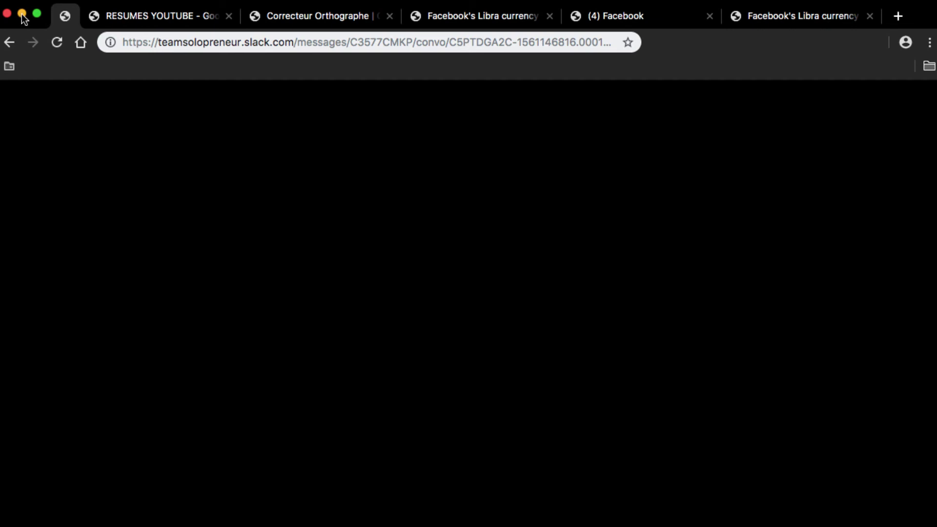
{"action": "left_click", "coordinate": [21, 14]}
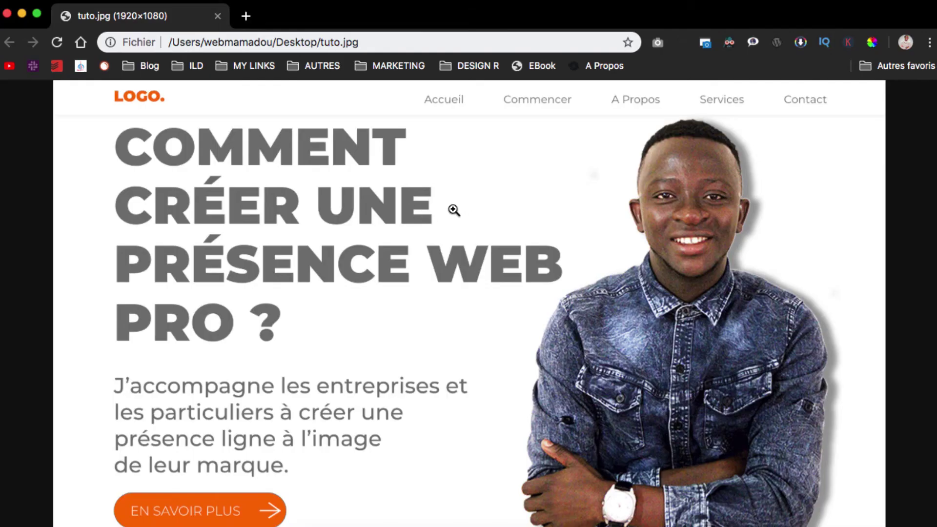